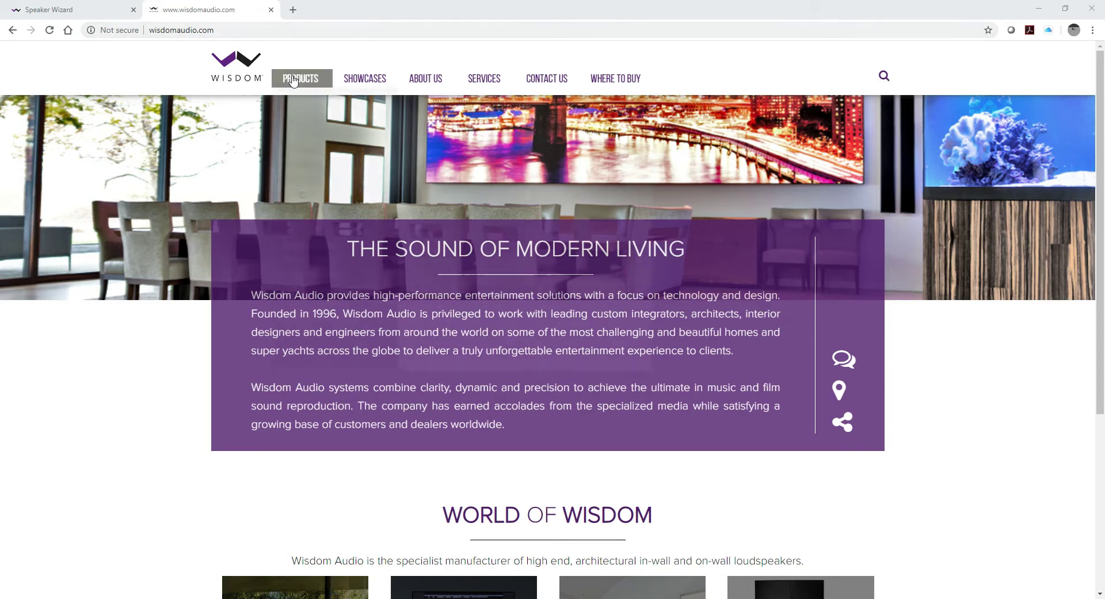
# Open the SC-3 system controller's product page from the electronics range and review its description and key features.
pyautogui.moveTo(296, 85)
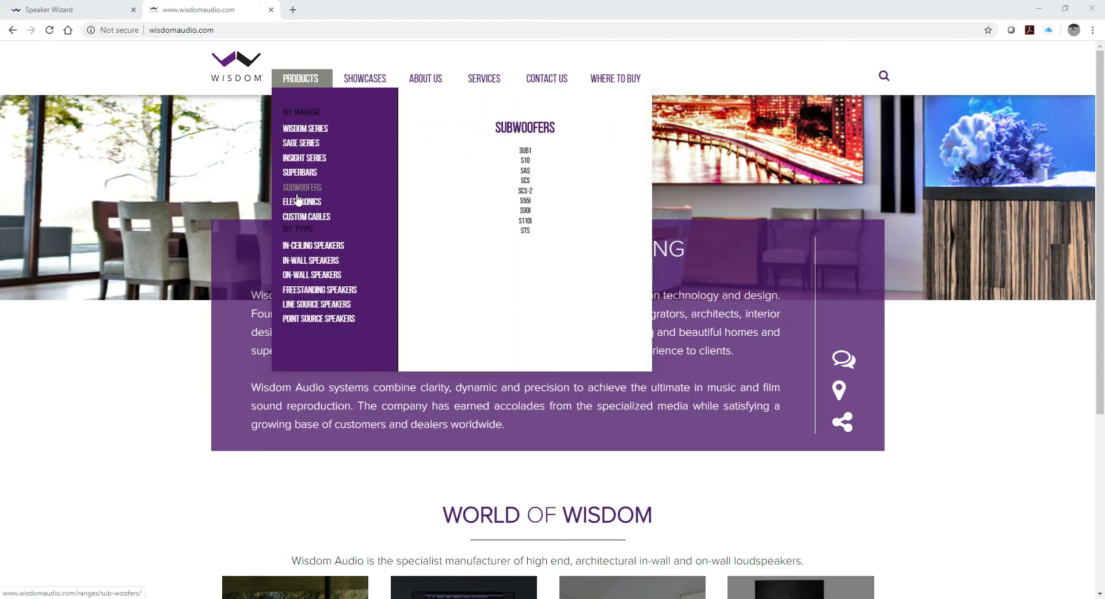
pyautogui.moveTo(299, 203)
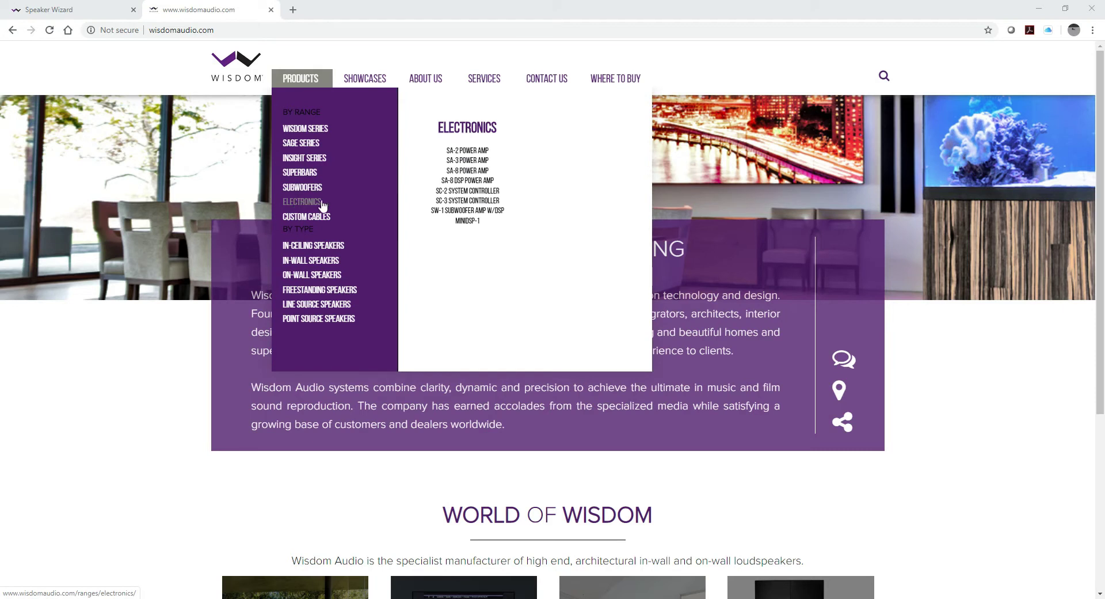
pyautogui.click(440, 201)
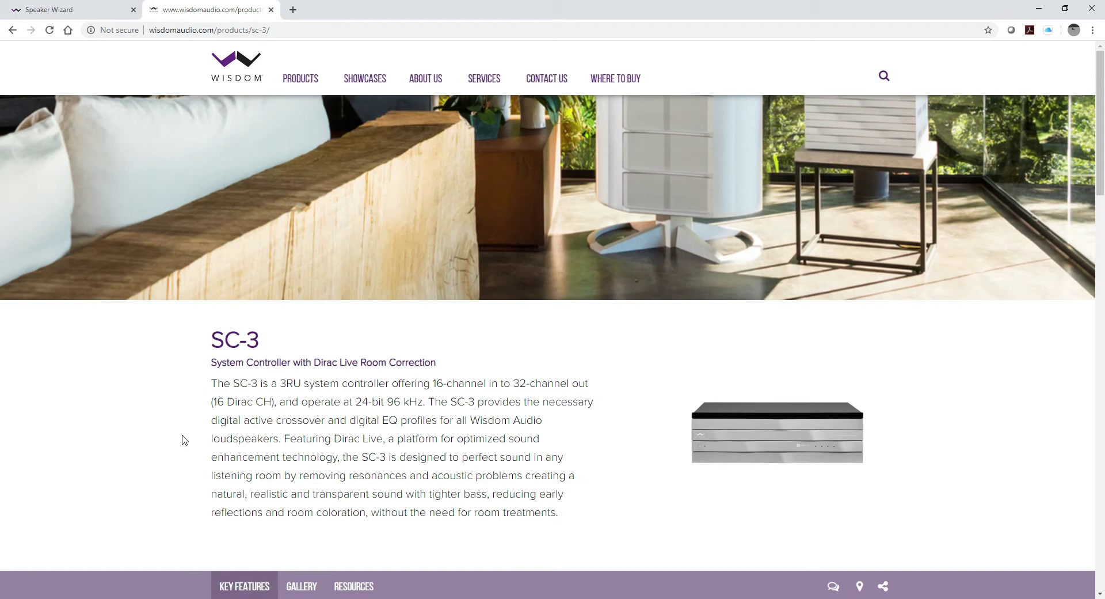
pyautogui.scroll(-6, 464, 333)
pyautogui.scroll(6, 461, 331)
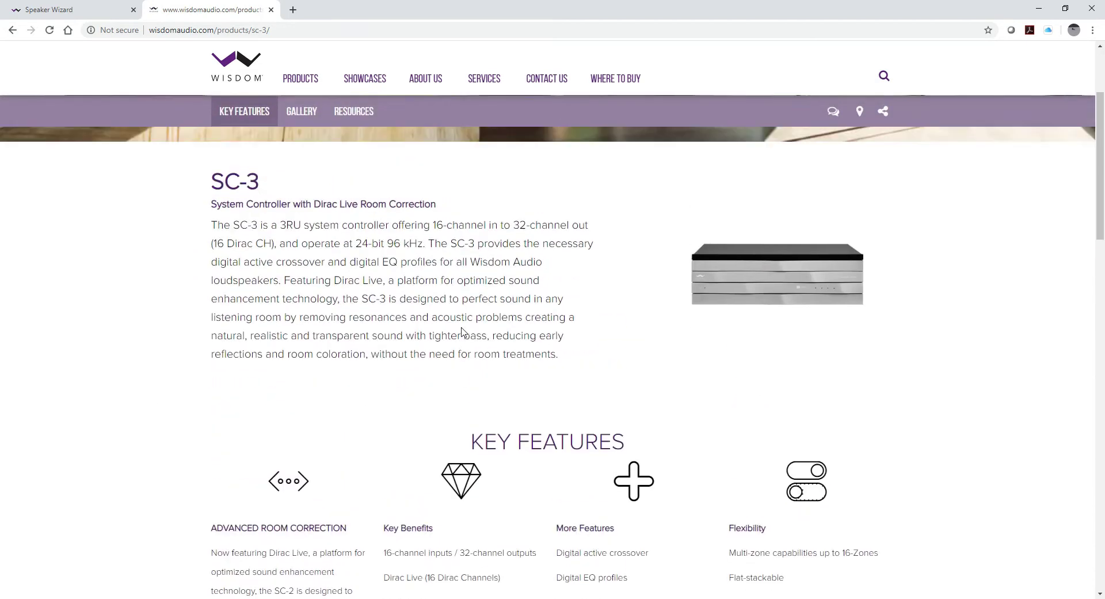
pyautogui.scroll(-2, 309, 265)
pyautogui.scroll(-2, 309, 265)
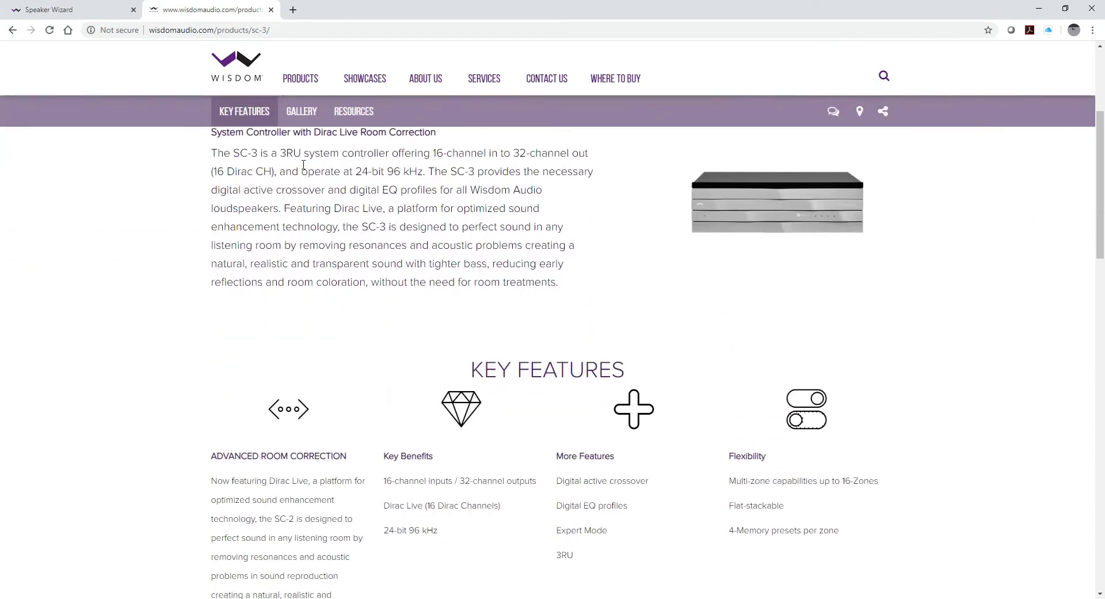
# Review the SC-3's gallery images and its downloadable resources, including the owner's manual.
pyautogui.click(296, 111)
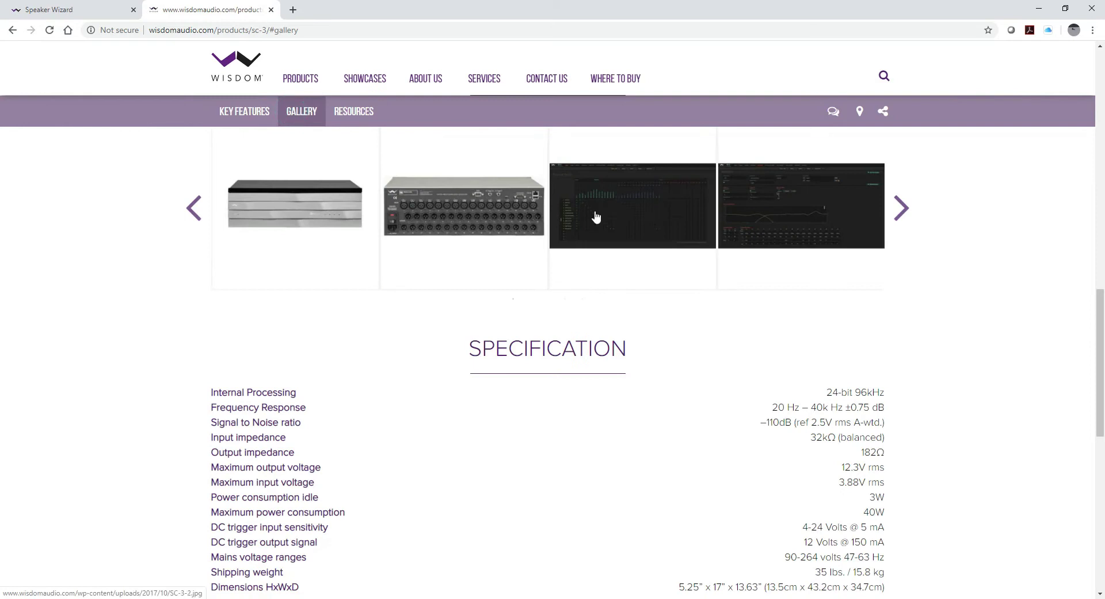
pyautogui.click(900, 207)
pyautogui.click(362, 113)
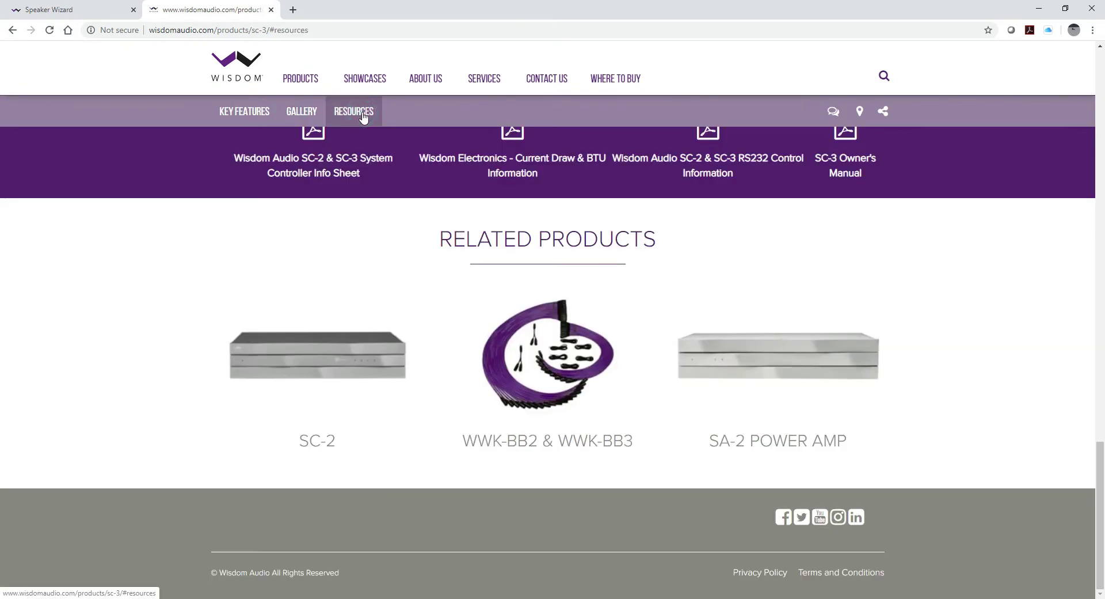
pyautogui.scroll(3, 198, 271)
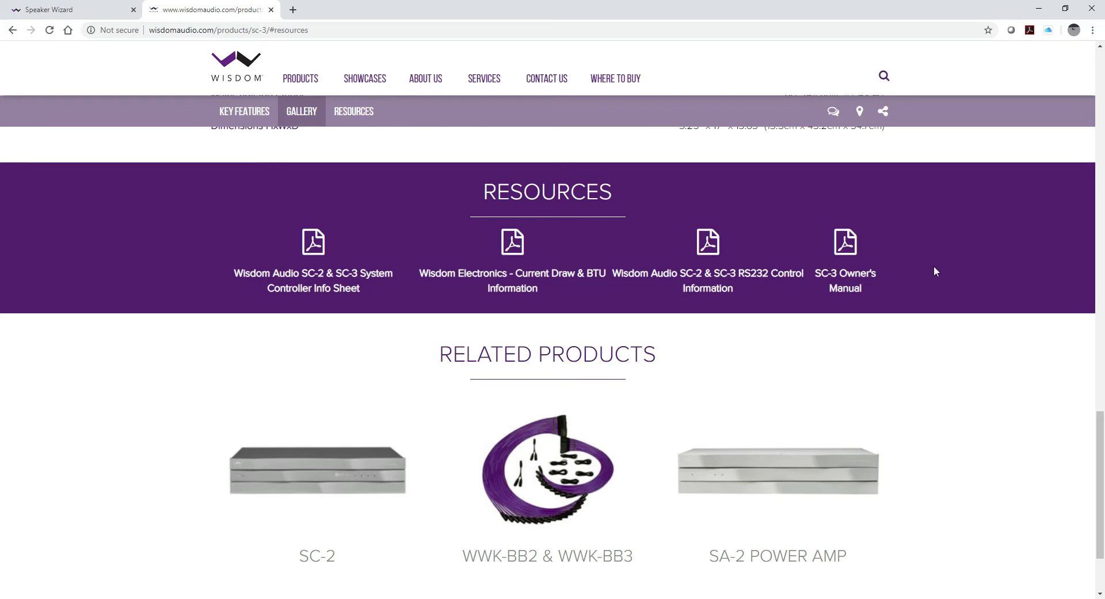
# Switch to the Speaker Wizard and review the SC-3's routing matrix, zones, inputs, channels and speakers.
pyautogui.click(91, 8)
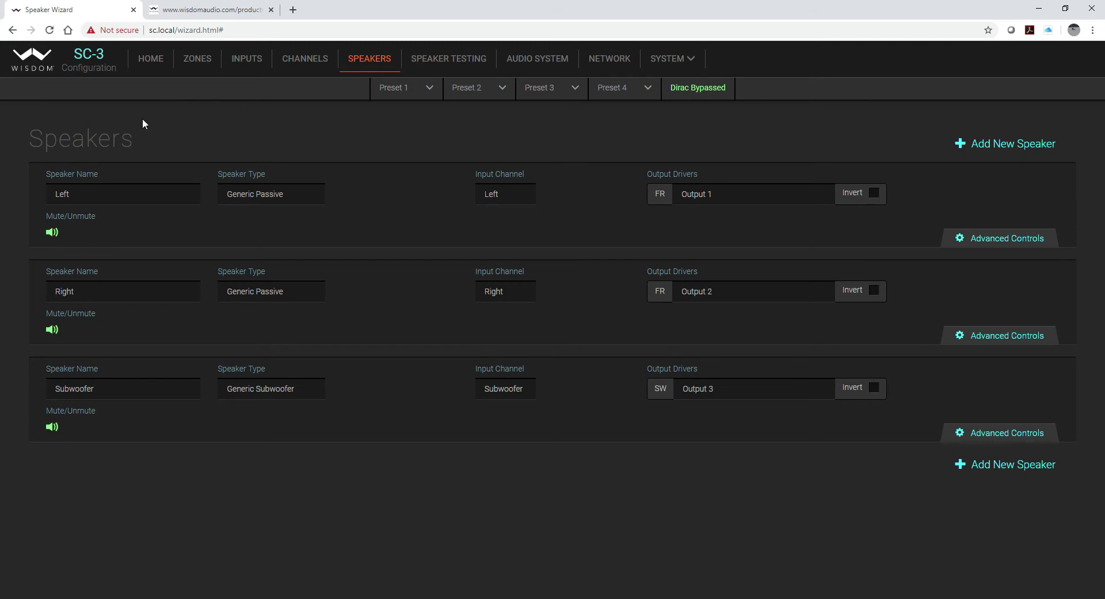
pyautogui.click(149, 68)
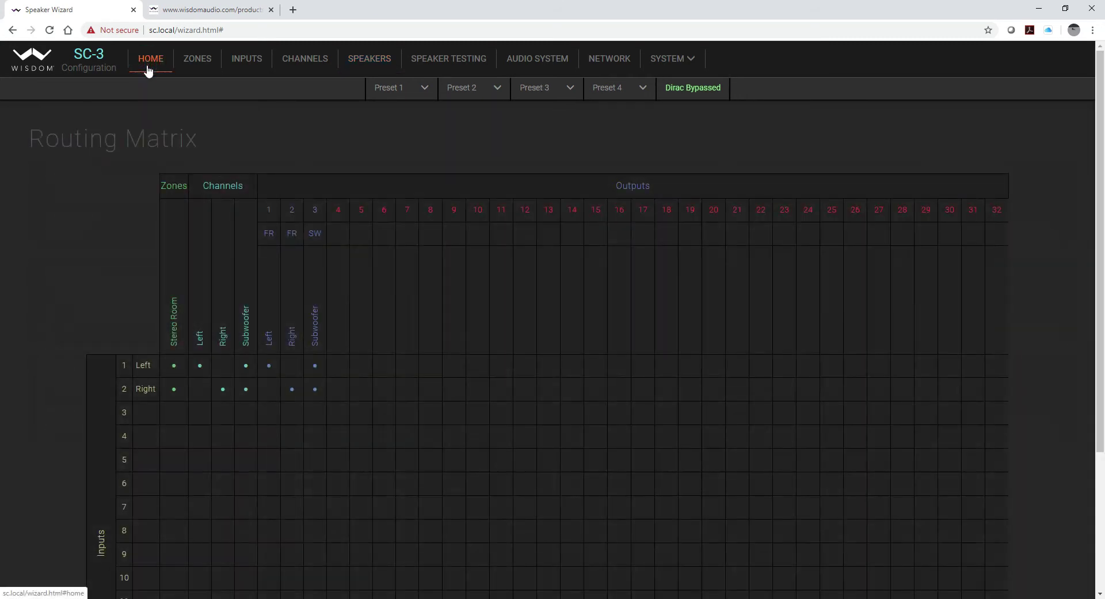
pyautogui.click(197, 61)
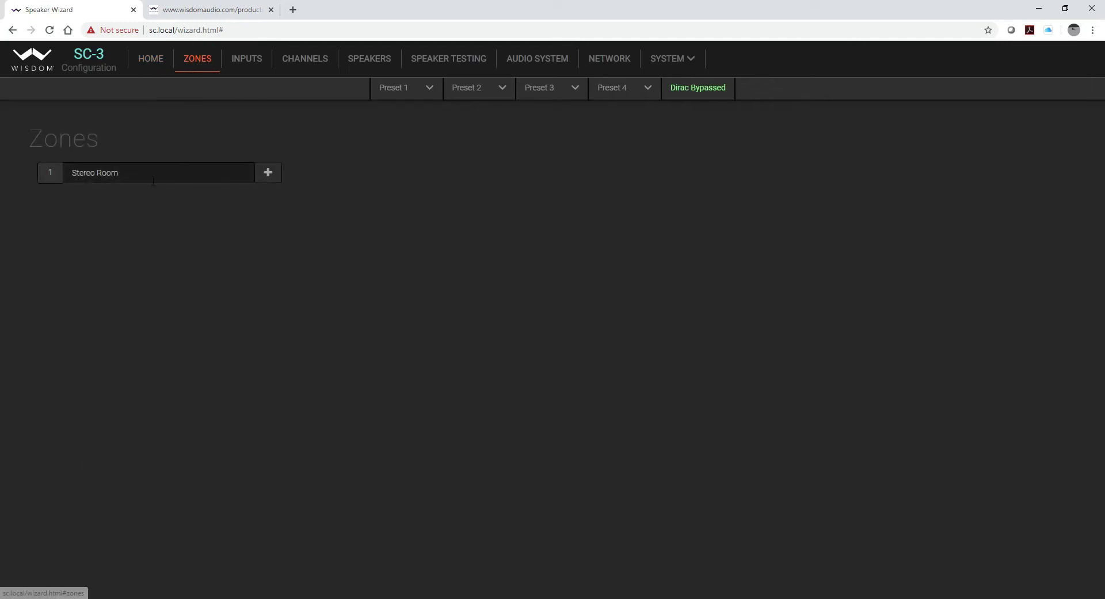
pyautogui.click(247, 70)
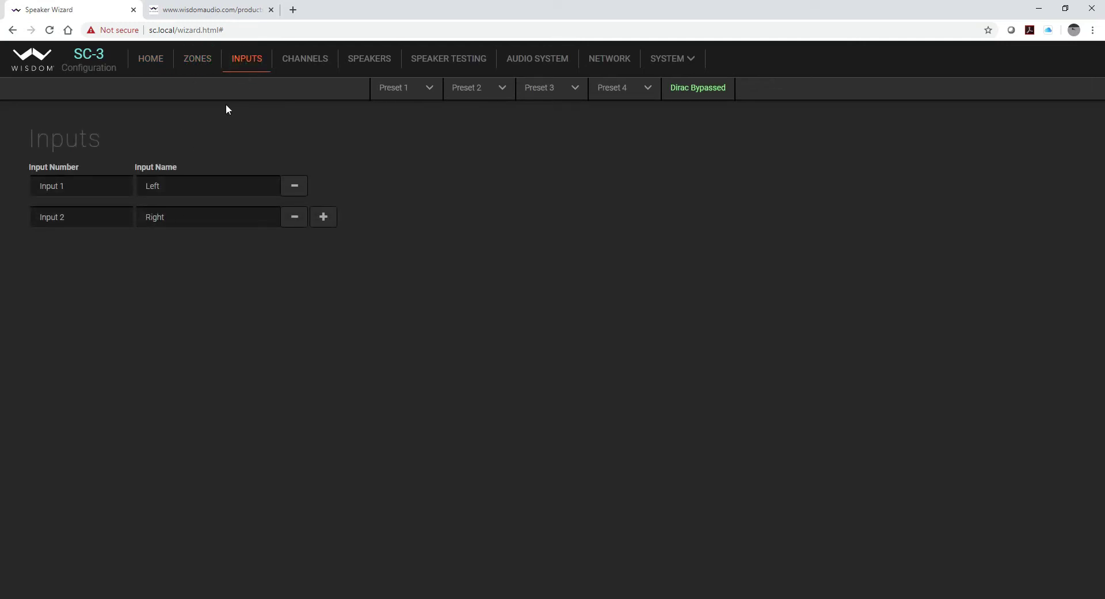
pyautogui.click(309, 65)
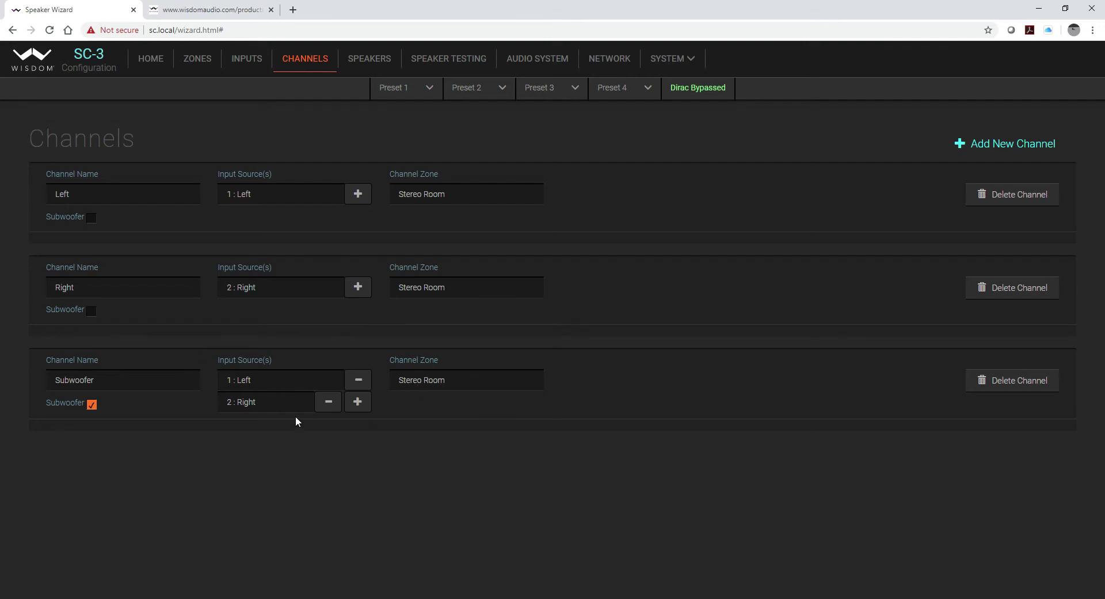
pyautogui.click(367, 60)
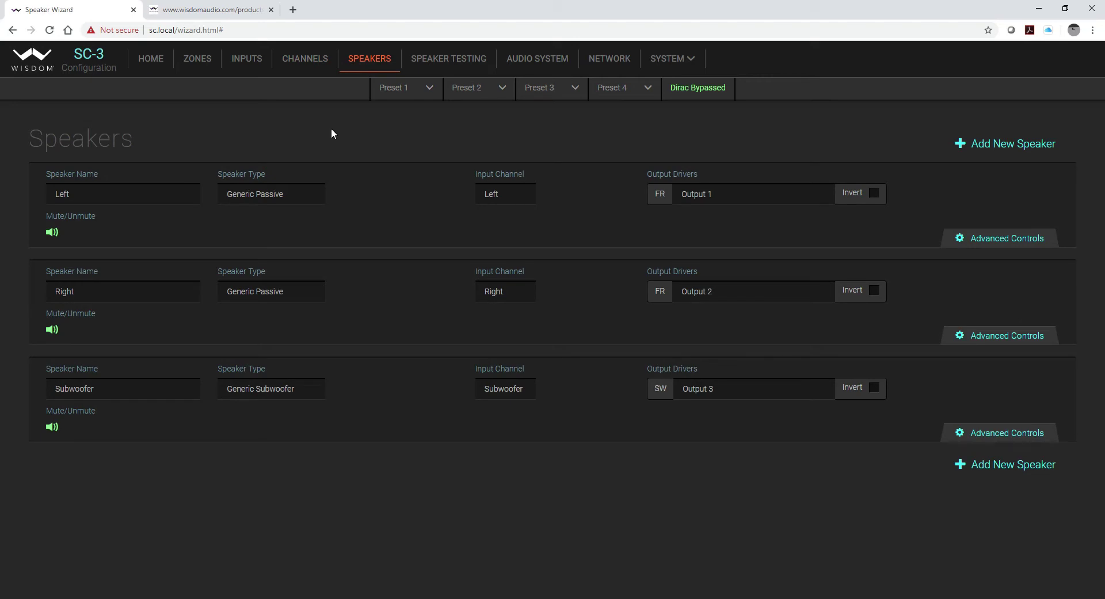
# Look through the speaker types available for the Left speaker, down to the generic ones, without changing the type.
pyautogui.click(311, 194)
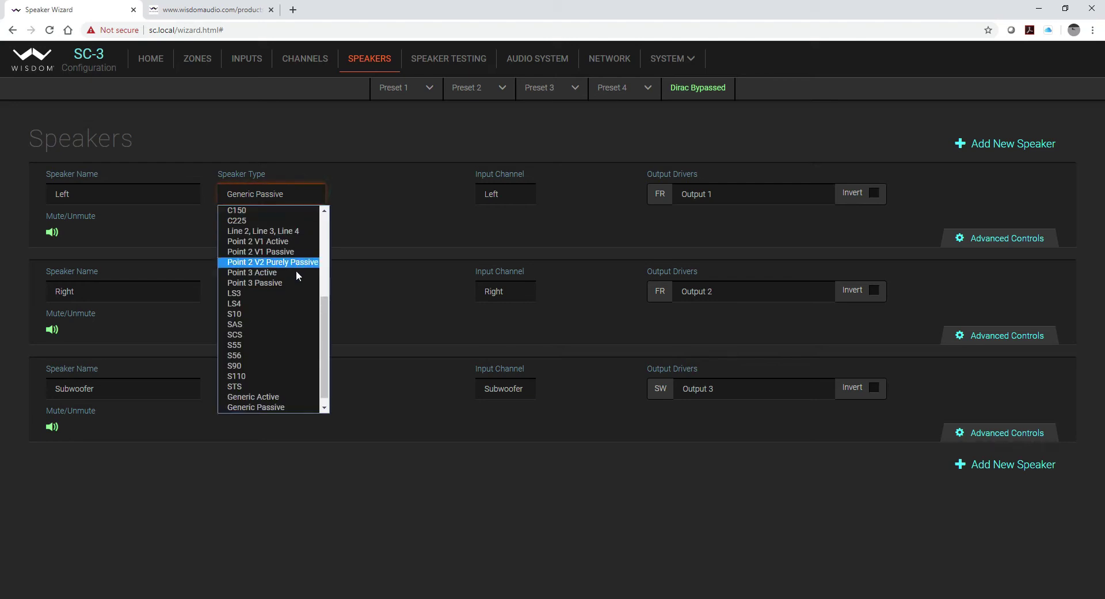
pyautogui.moveTo(325, 326); pyautogui.dragTo(320, 364)
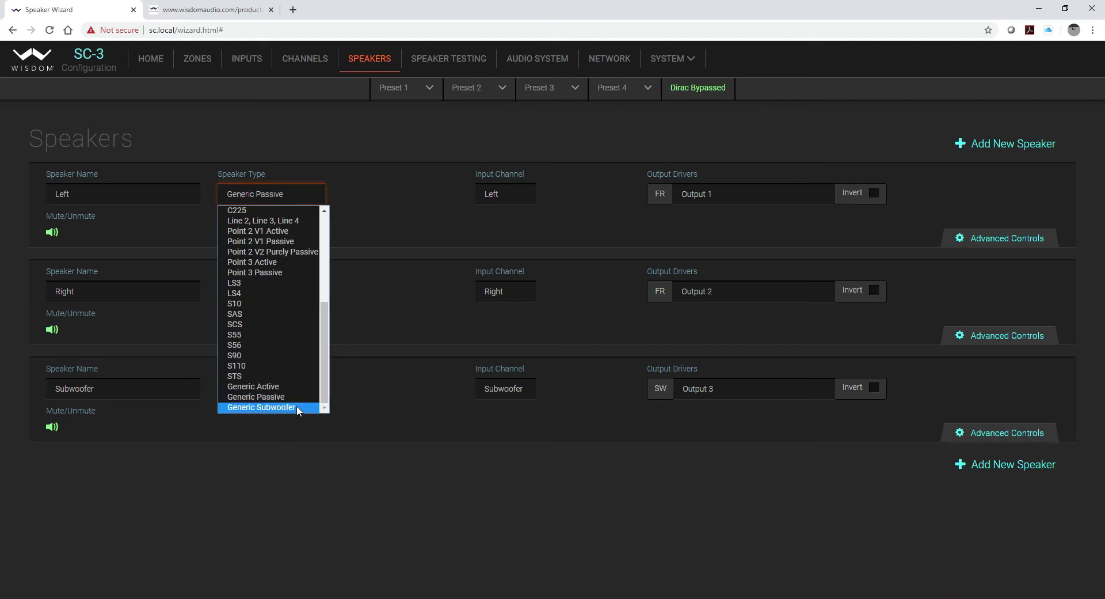
pyautogui.click(412, 226)
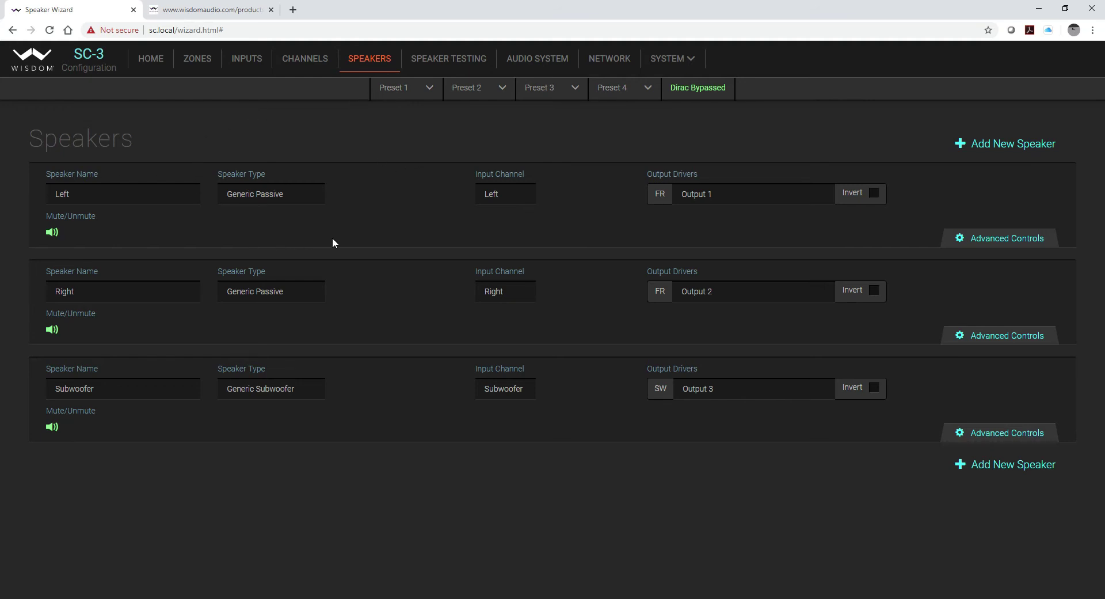
# Switch from Dirac Bypassed to Preset 1 and show the Left speaker's advanced controls.
pyautogui.click(981, 238)
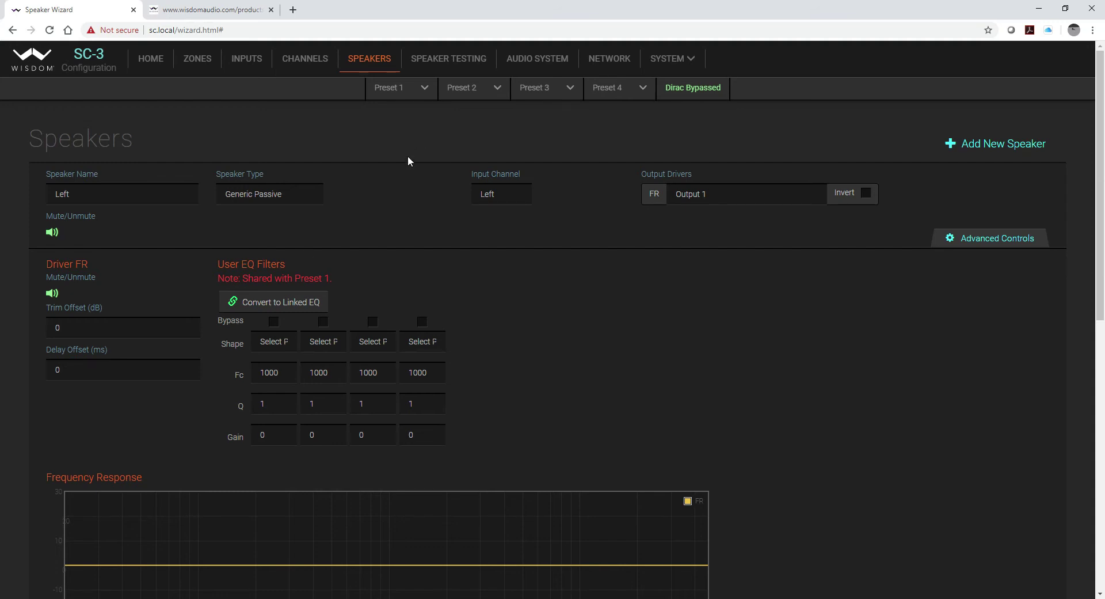
pyautogui.click(385, 91)
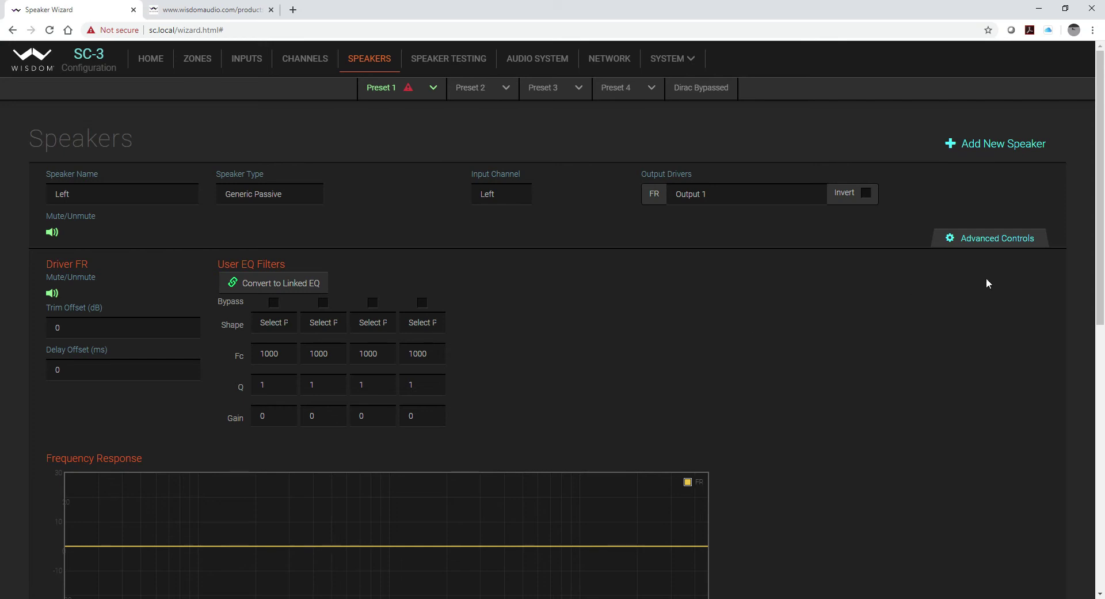
pyautogui.click(1001, 241)
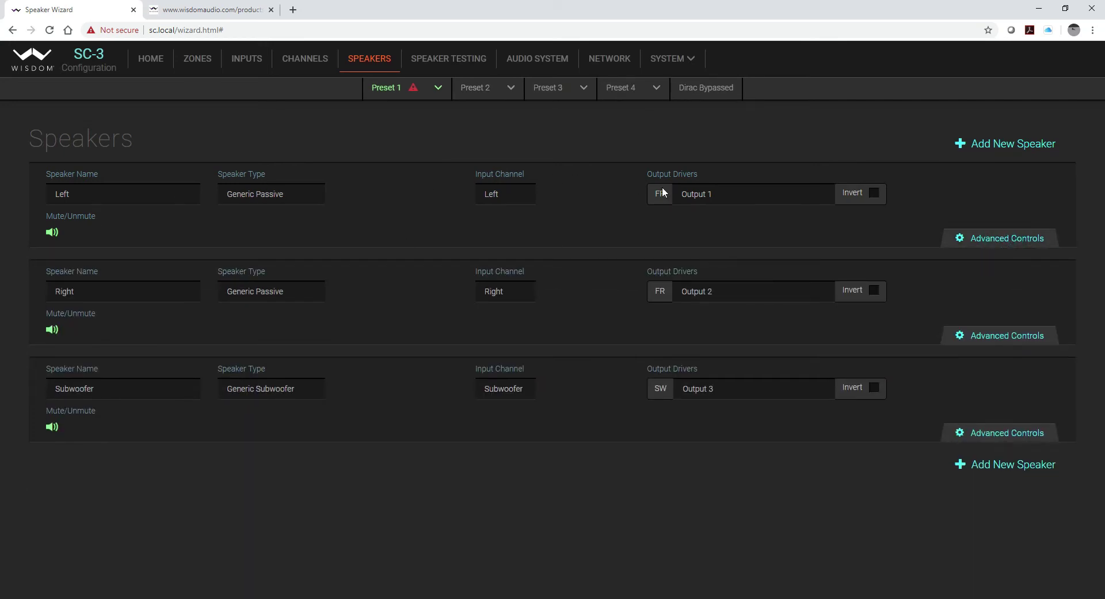
pyautogui.click(1010, 240)
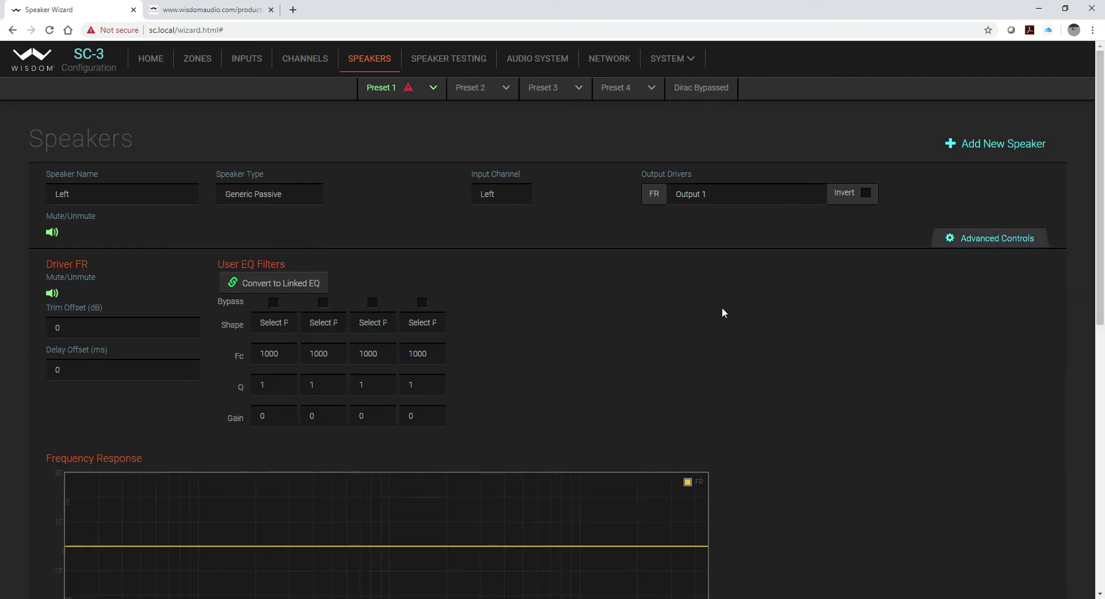
# Set the Left speaker's first user EQ filter to High Pass (2nd Order Butterworth) with an Fc of 80.
pyautogui.scroll(-6, 723, 310)
pyautogui.scroll(1, 347, 395)
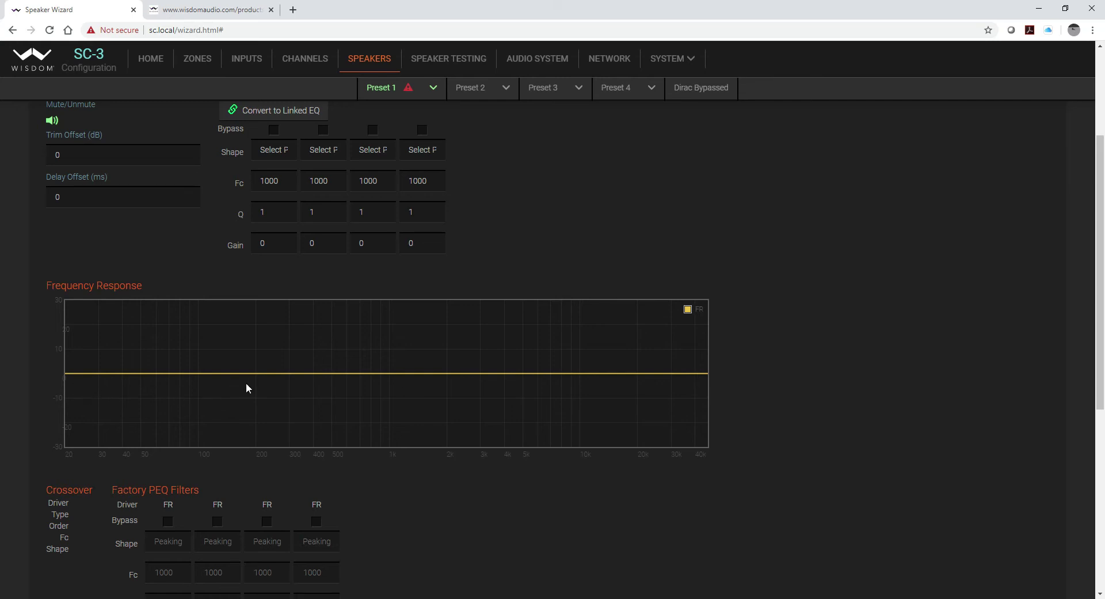
pyautogui.scroll(2, 589, 288)
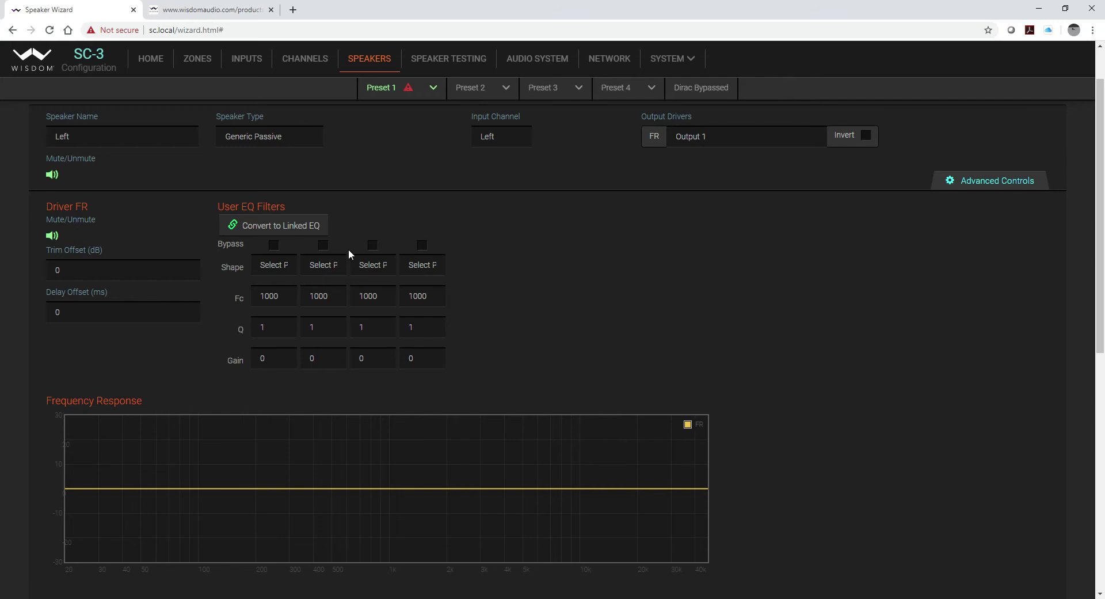
pyautogui.click(269, 268)
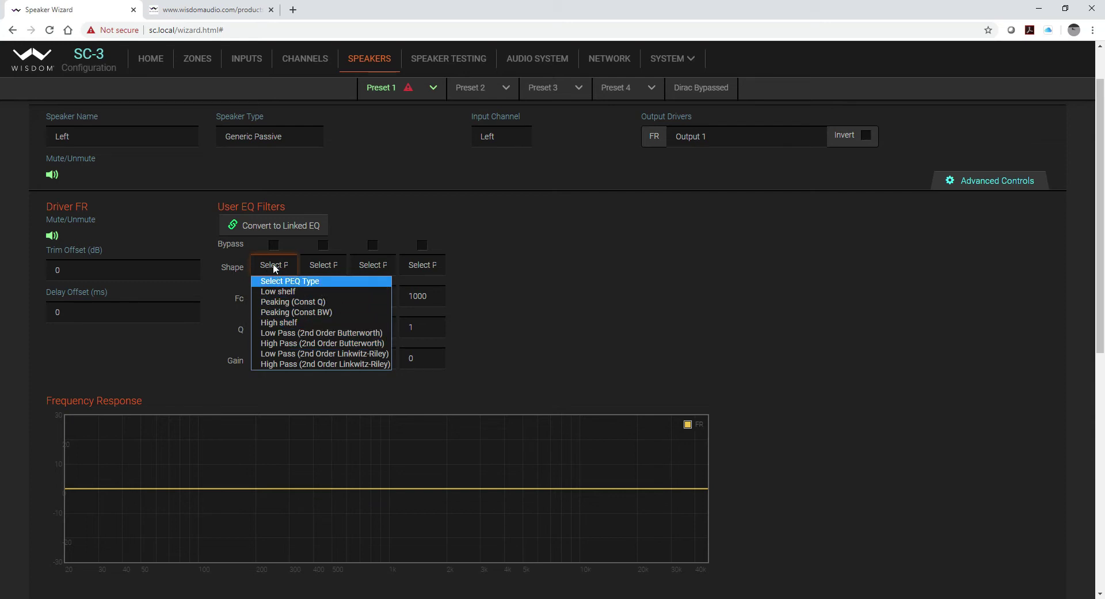
pyautogui.click(286, 344)
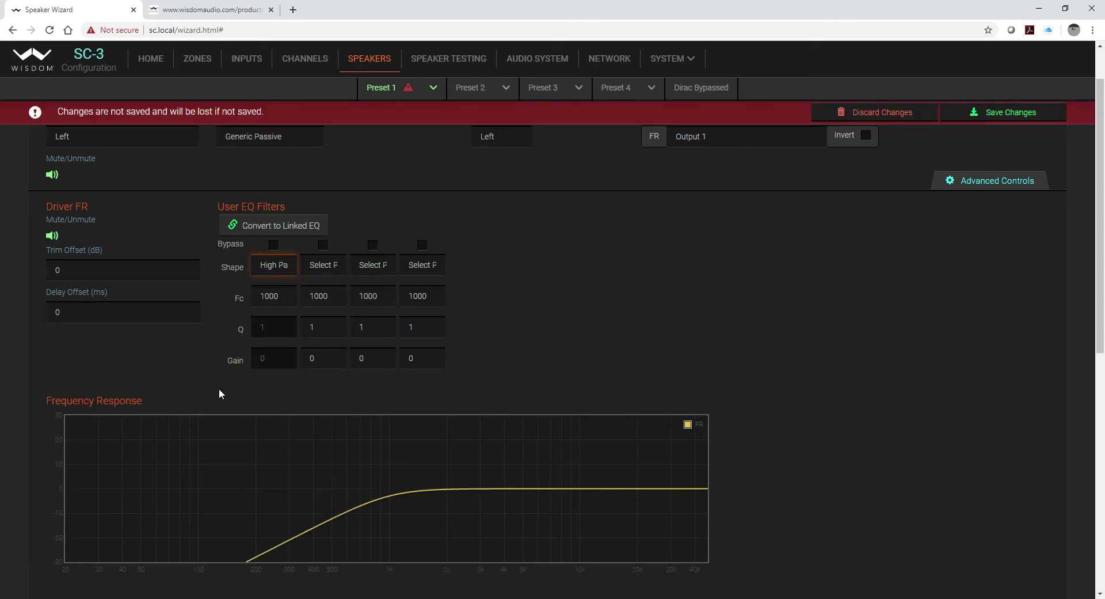
pyautogui.doubleClick(264, 296)
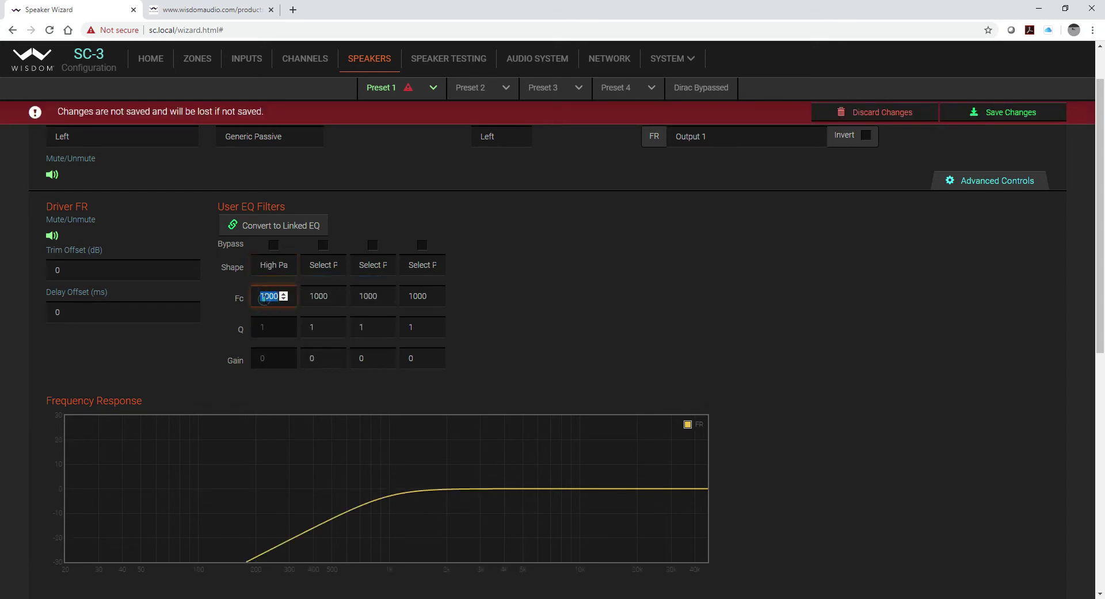
pyautogui.write('80')
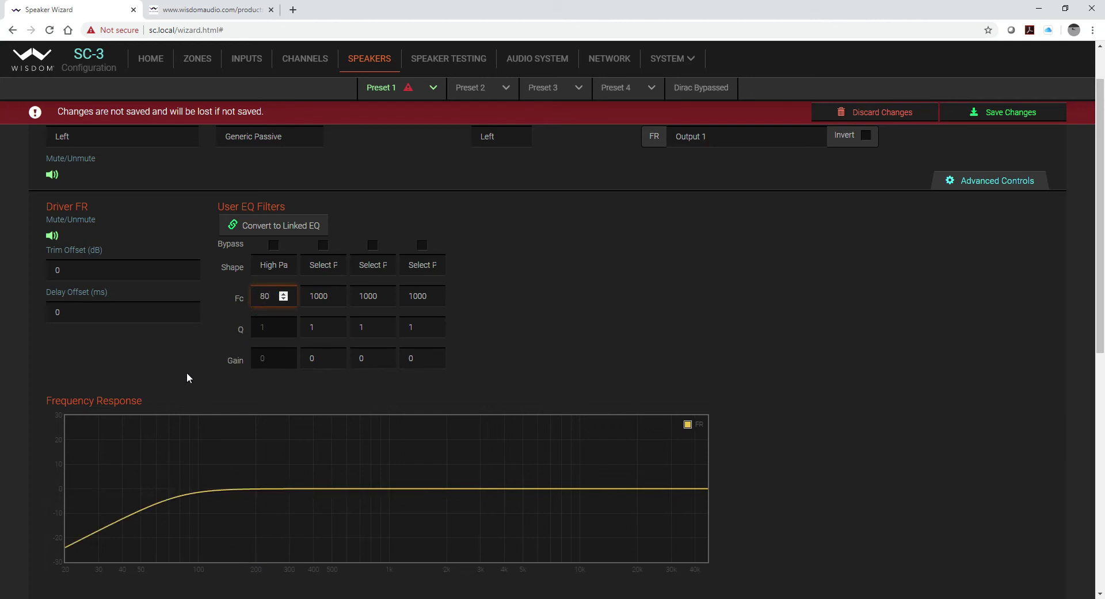
# Try stepping the first filter's Fc up and back down, and switch its bypass on and off.
pyautogui.click(283, 293)
pyautogui.click(283, 293)
pyautogui.click(283, 293)
pyautogui.click(283, 299)
pyautogui.click(283, 299)
pyautogui.click(283, 299)
pyautogui.click(273, 244)
pyautogui.click(273, 245)
# Set the Left speaker's second user EQ filter to High Pass (2nd Order Butterworth) with an Fc of 80.
pyautogui.click(326, 266)
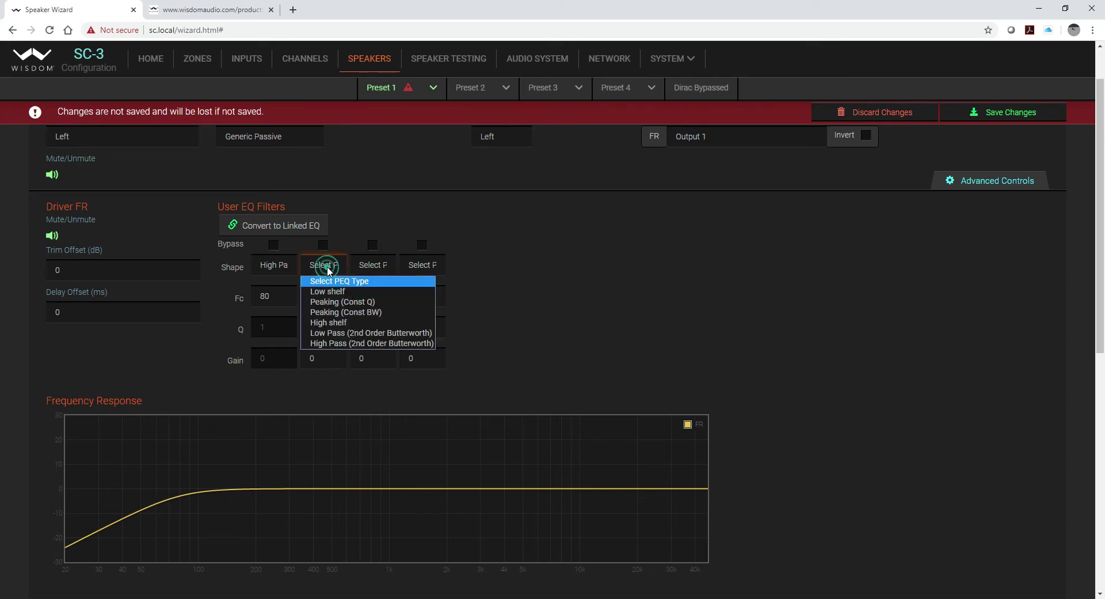
pyautogui.click(323, 343)
pyautogui.doubleClick(318, 295)
pyautogui.write('80')
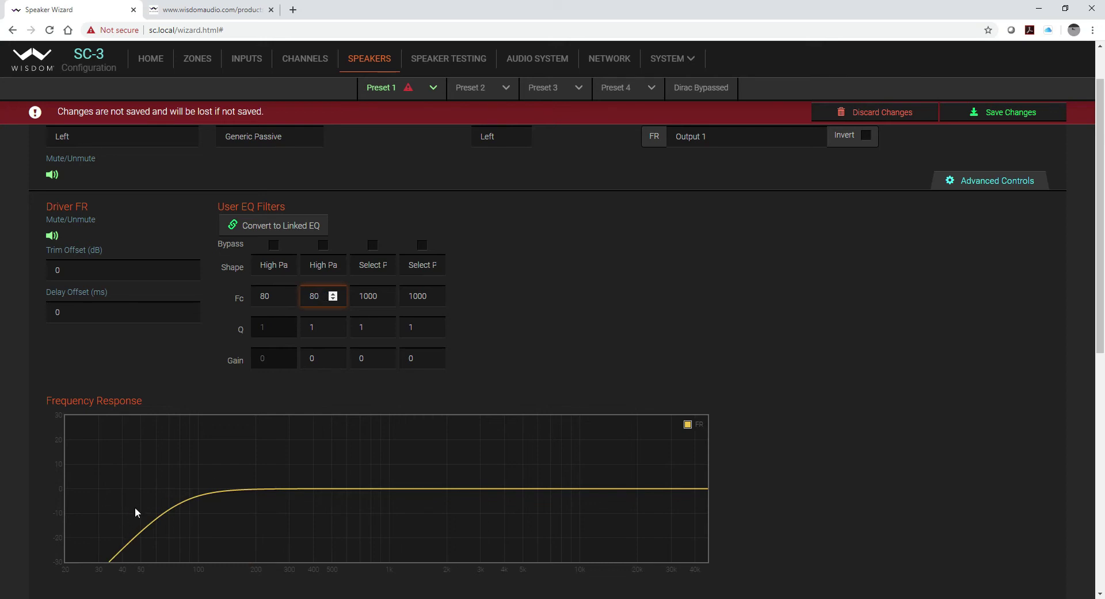
# Bypass the second user EQ filter and keep the first one active.
pyautogui.click(188, 354)
pyautogui.click(323, 244)
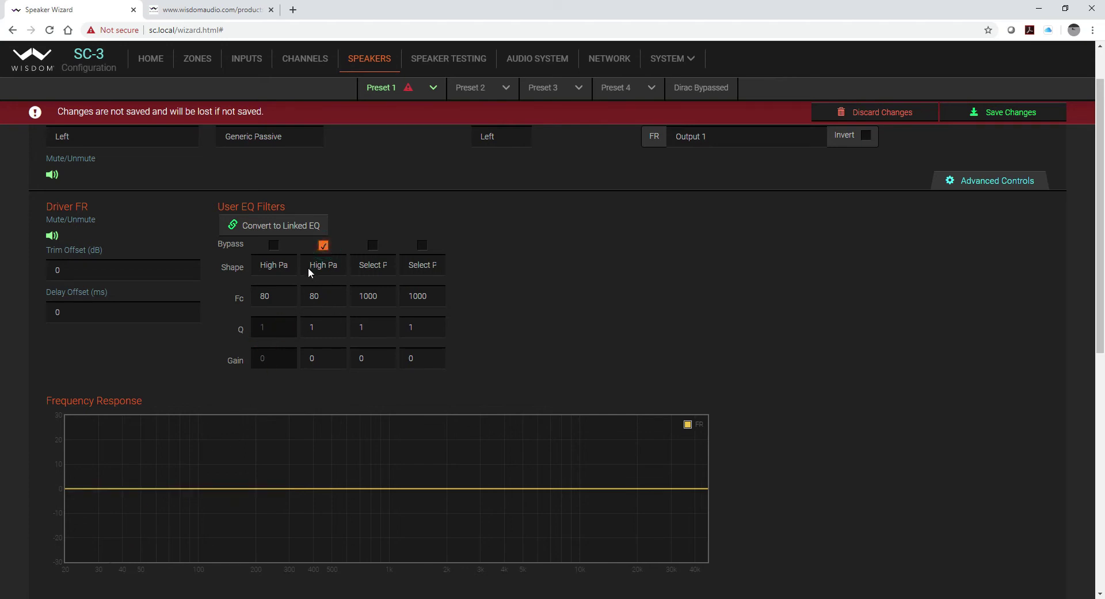
pyautogui.click(274, 245)
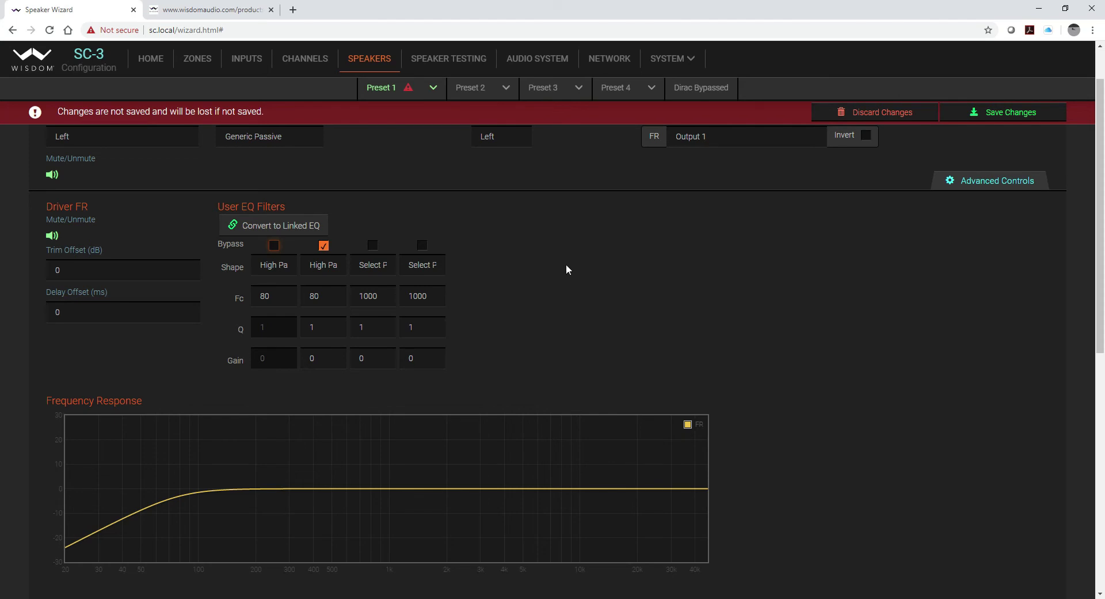
# Convert the Left speaker's user EQ to a linked EQ and rename it "Stereo Left and Right".
pyautogui.click(288, 229)
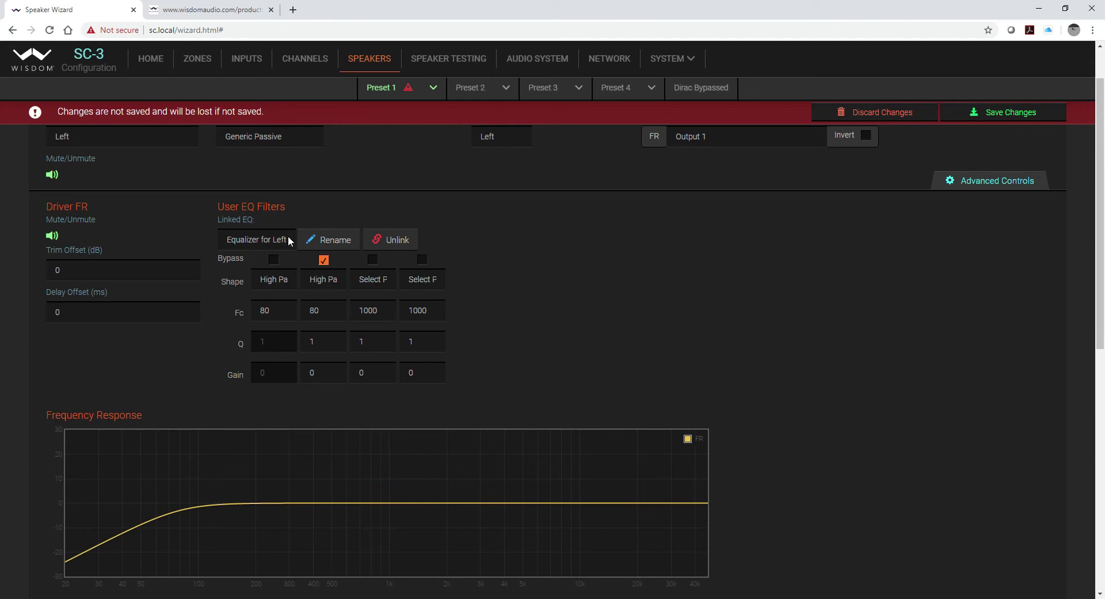
pyautogui.click(341, 239)
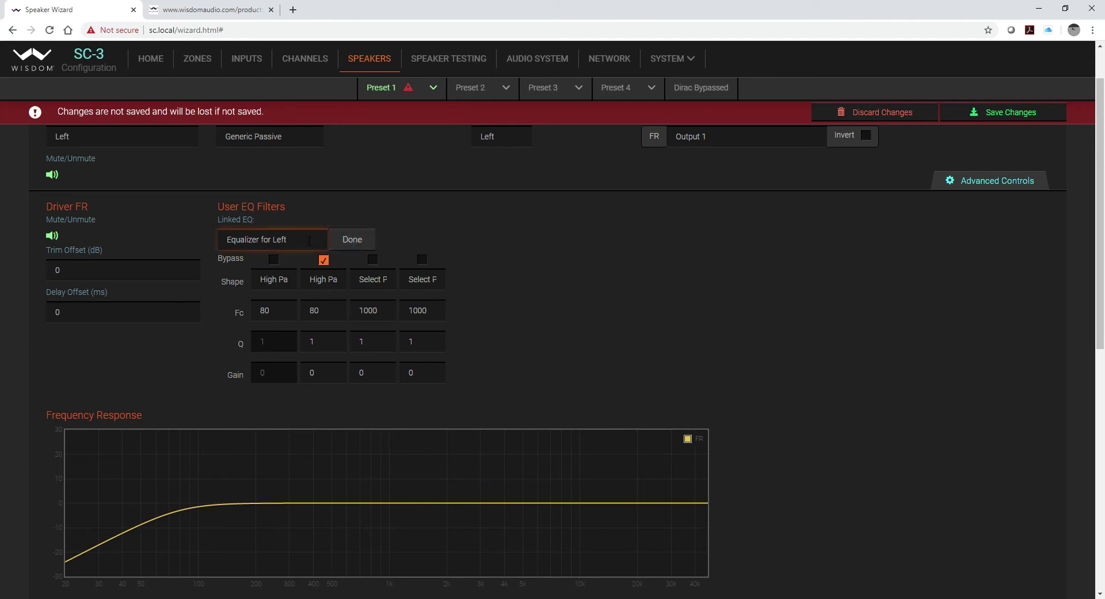
pyautogui.moveTo(309, 241); pyautogui.dragTo(206, 236)
pyautogui.write('Stereo Left and right')
pyautogui.click(289, 240)
pyautogui.press('BackSpace')
pyautogui.write('R')
pyautogui.click(355, 240)
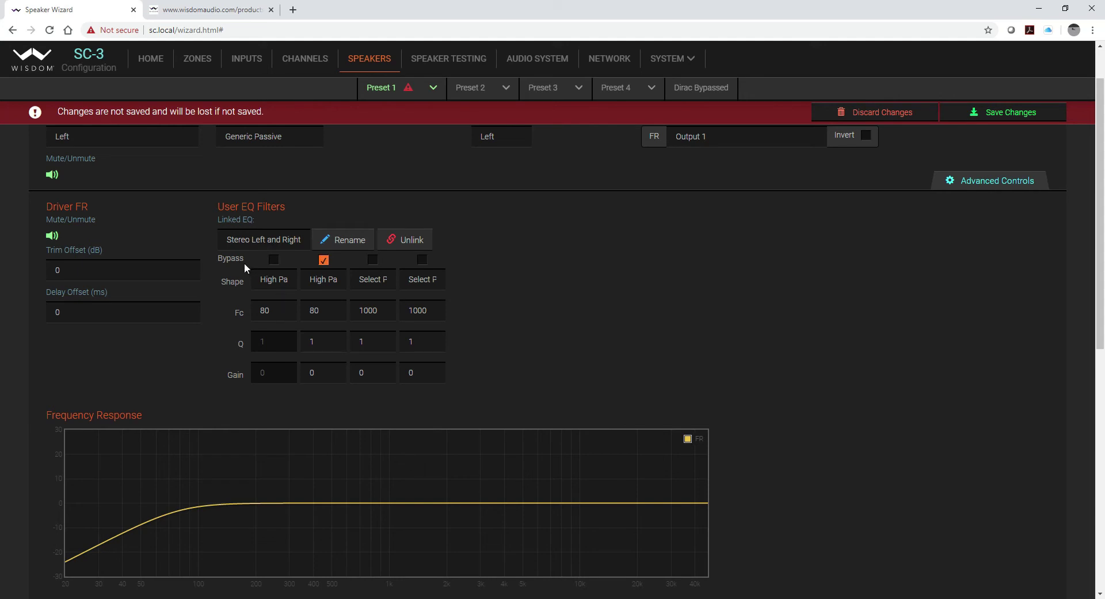
pyautogui.scroll(-8, 547, 275)
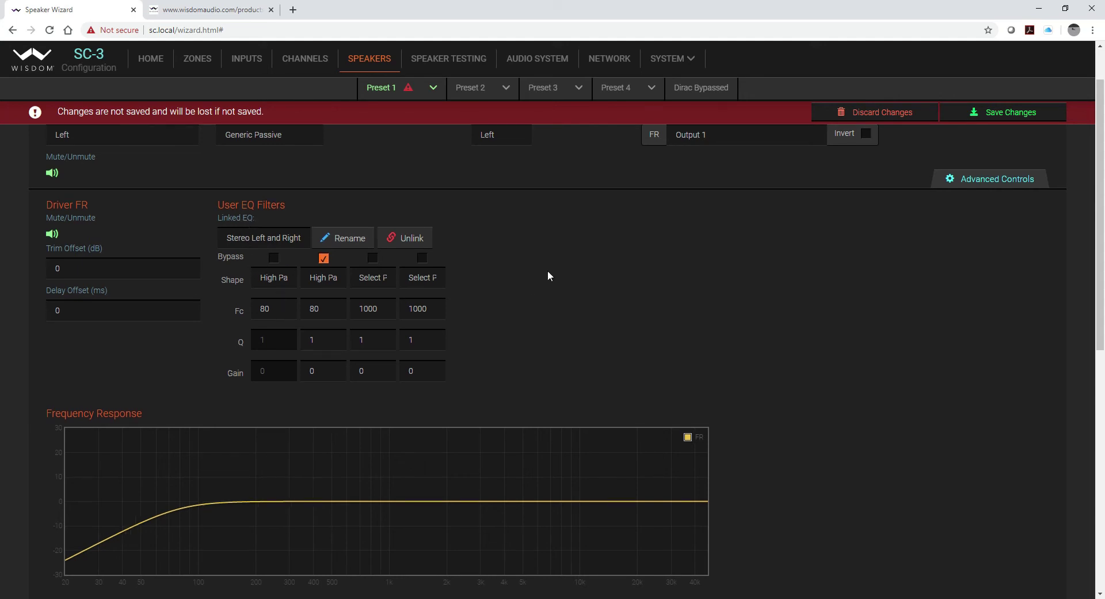
# Convert the Right speaker's user EQ to a linked EQ and assign it the shared "Stereo Left and Right" equalizer.
pyautogui.scroll(-1, 547, 275)
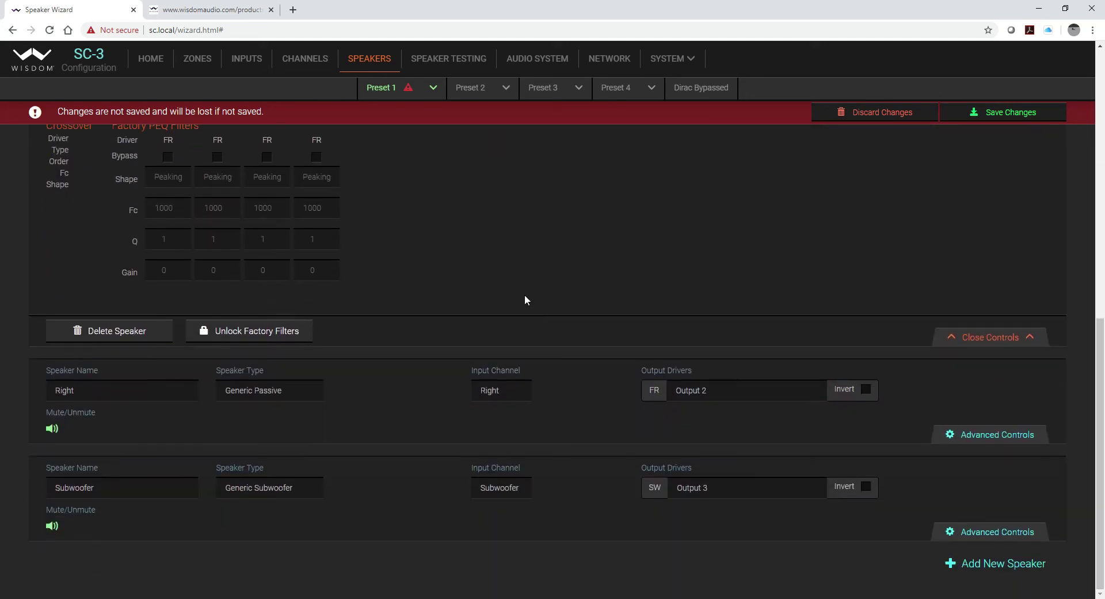
pyautogui.click(973, 439)
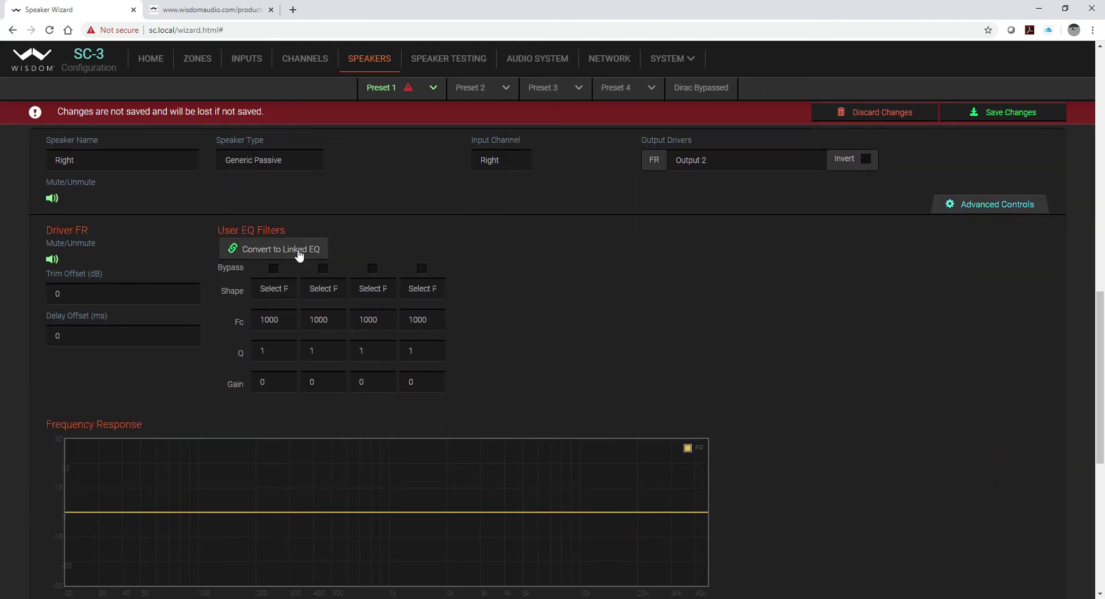
pyautogui.click(293, 253)
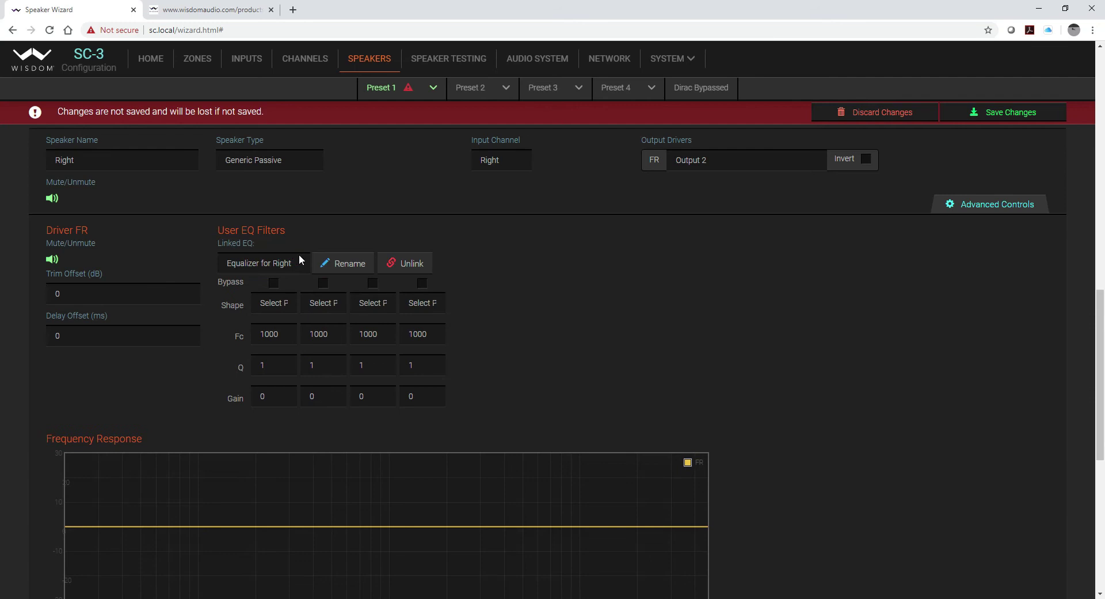
pyautogui.click(298, 260)
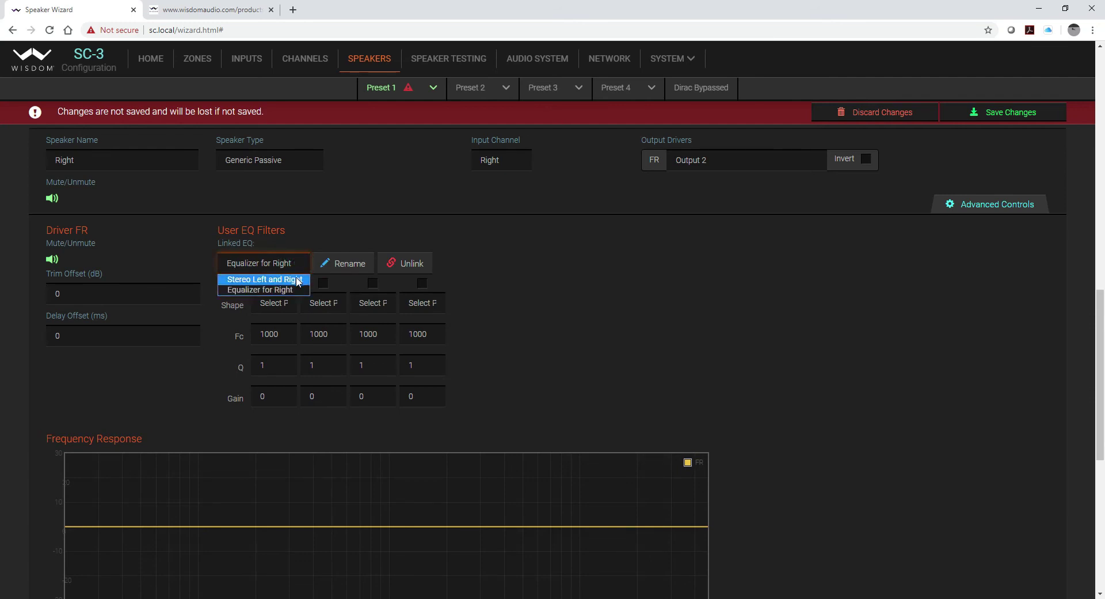
pyautogui.click(298, 280)
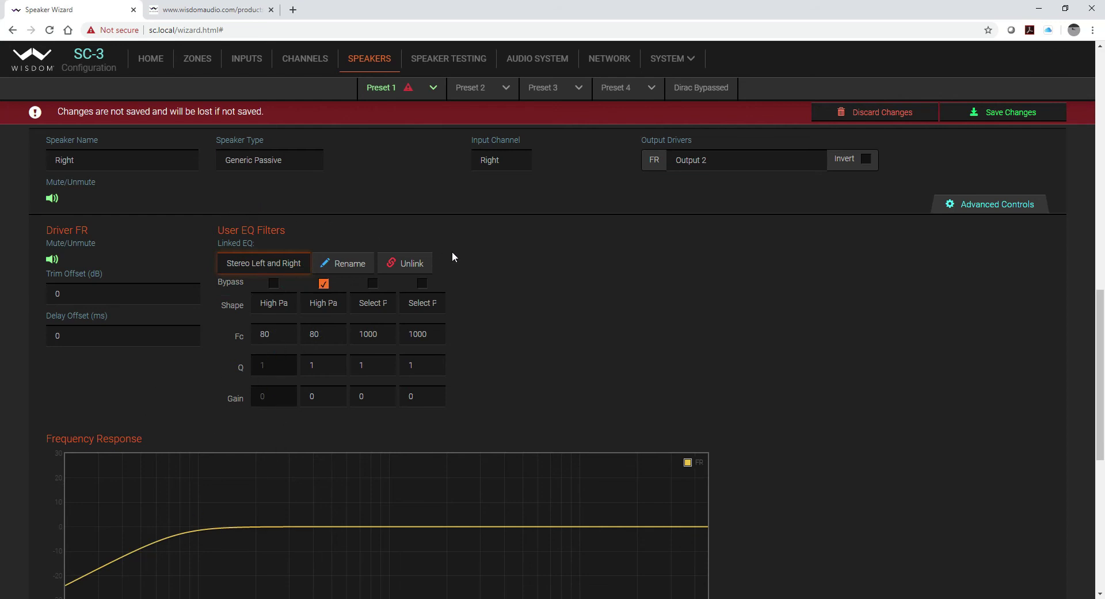
# Open the Subwoofer's advanced controls and examine its frequency response and factory crossover settings.
pyautogui.scroll(-3, 548, 287)
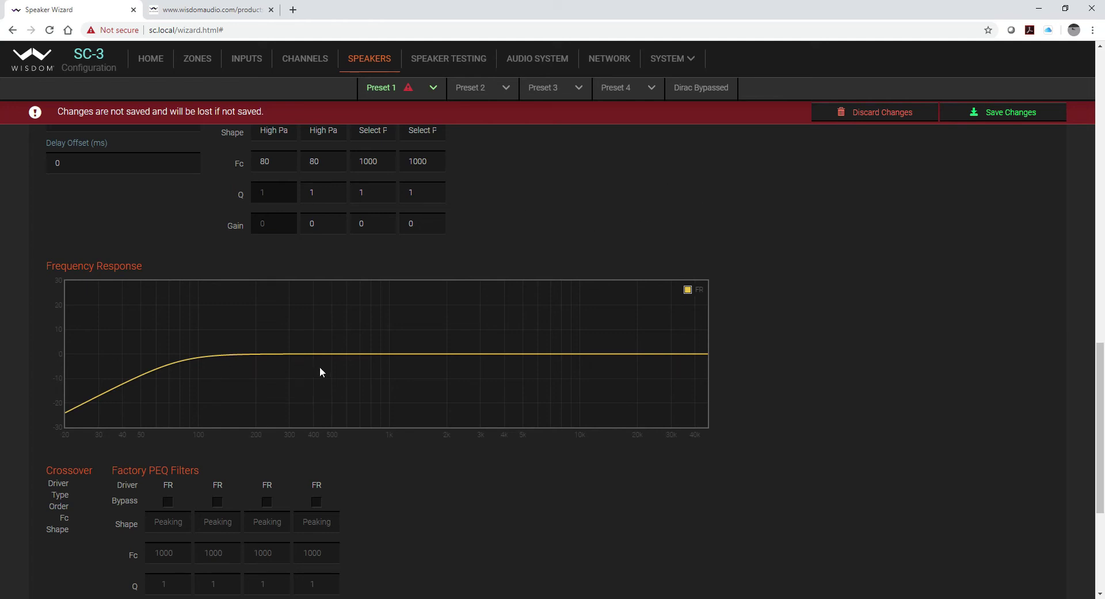
pyautogui.scroll(-4, 400, 463)
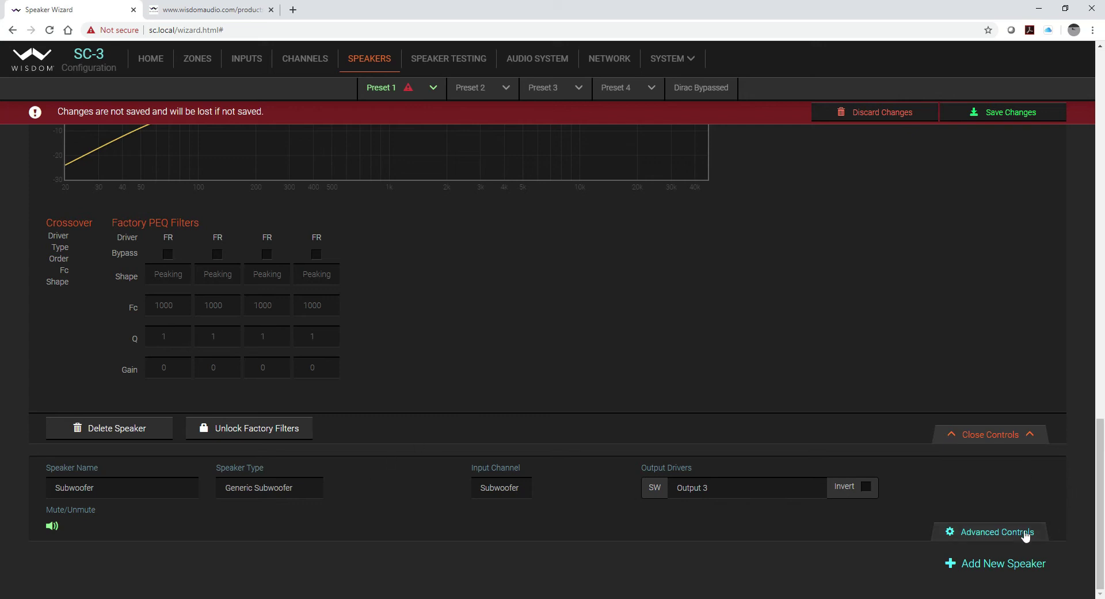
pyautogui.click(959, 530)
pyautogui.scroll(-4, 648, 389)
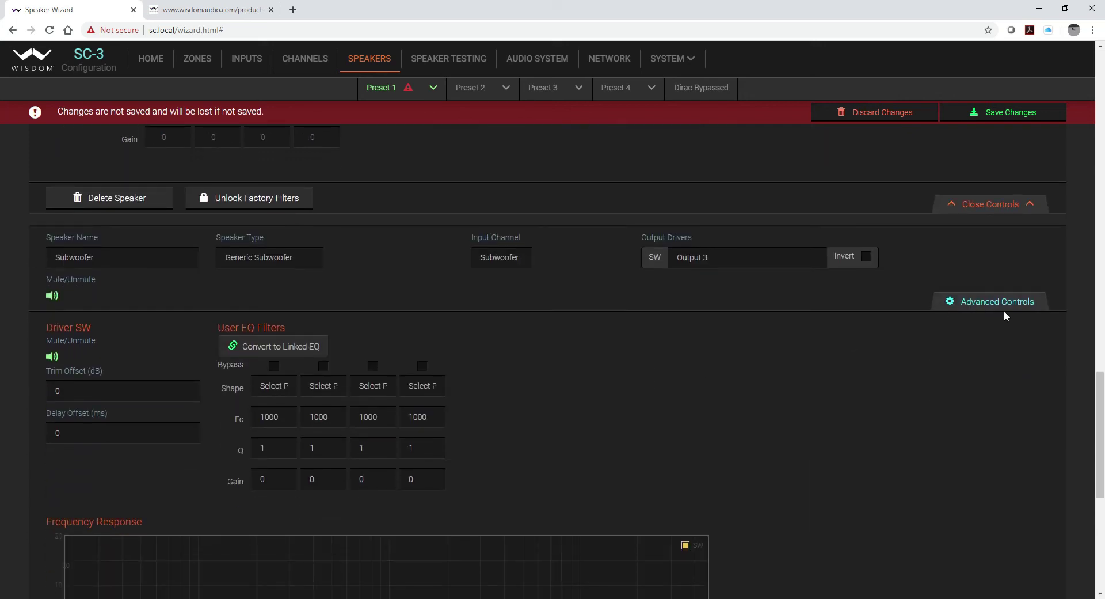
pyautogui.scroll(-1, 521, 426)
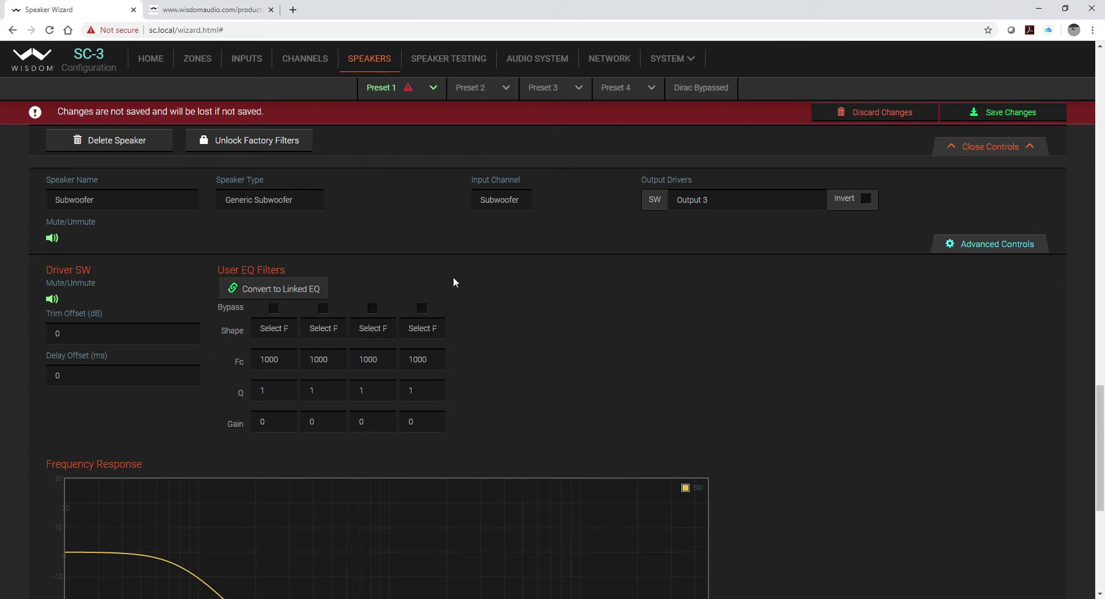
pyautogui.scroll(-3, 701, 341)
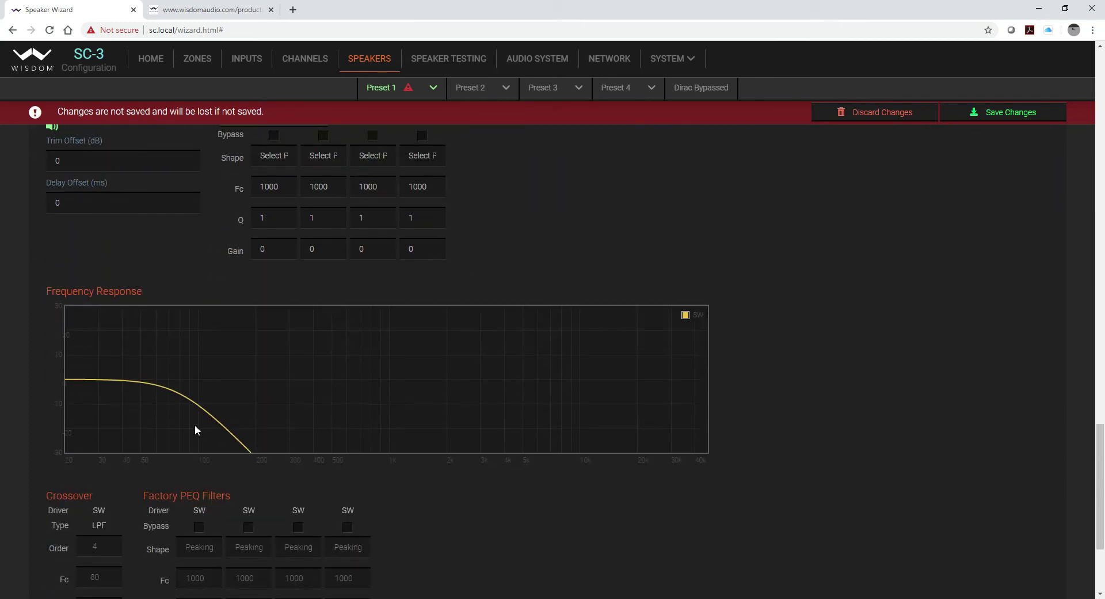
pyautogui.scroll(-2, 89, 313)
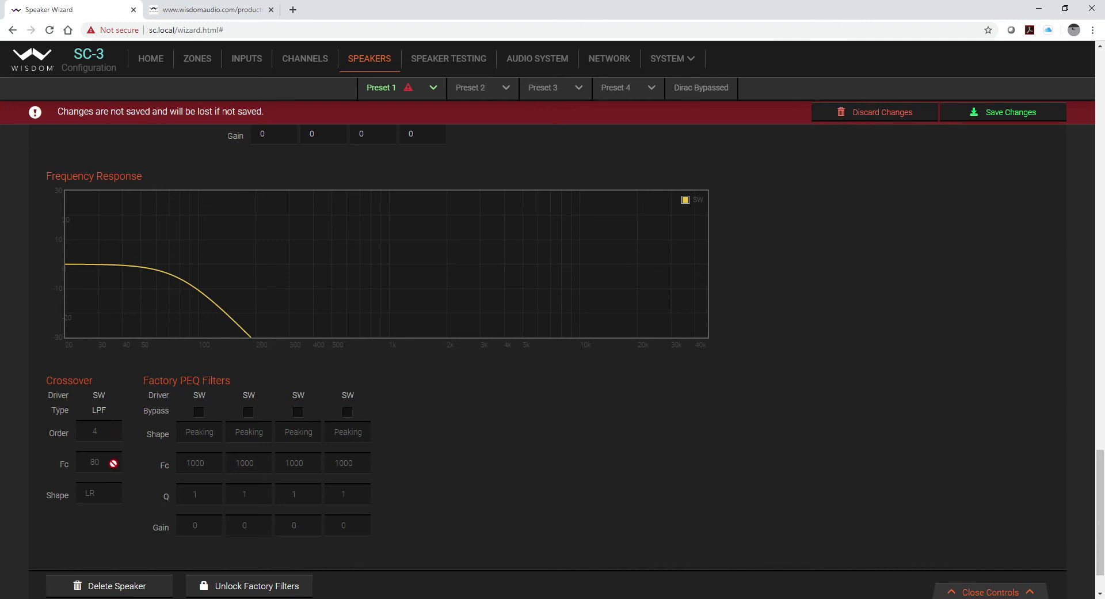
pyautogui.scroll(2, 113, 463)
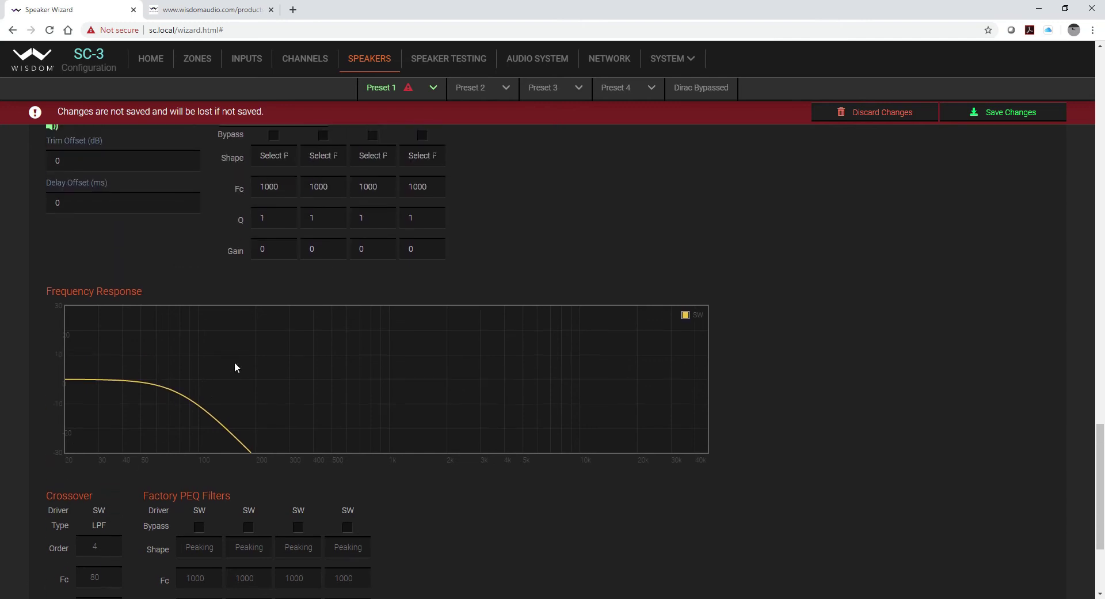
pyautogui.scroll(1, 234, 367)
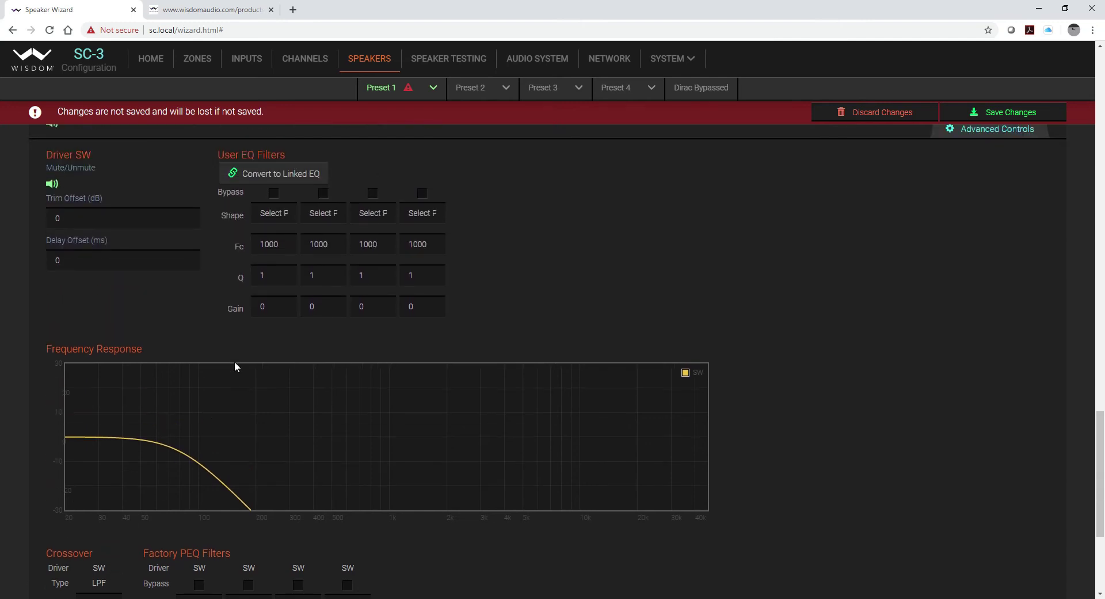
# Set the Subwoofer's first user EQ filter to Low Pass (2nd Order Butterworth) with an Fc of 80, and toggle its bypass on and off.
pyautogui.click(274, 216)
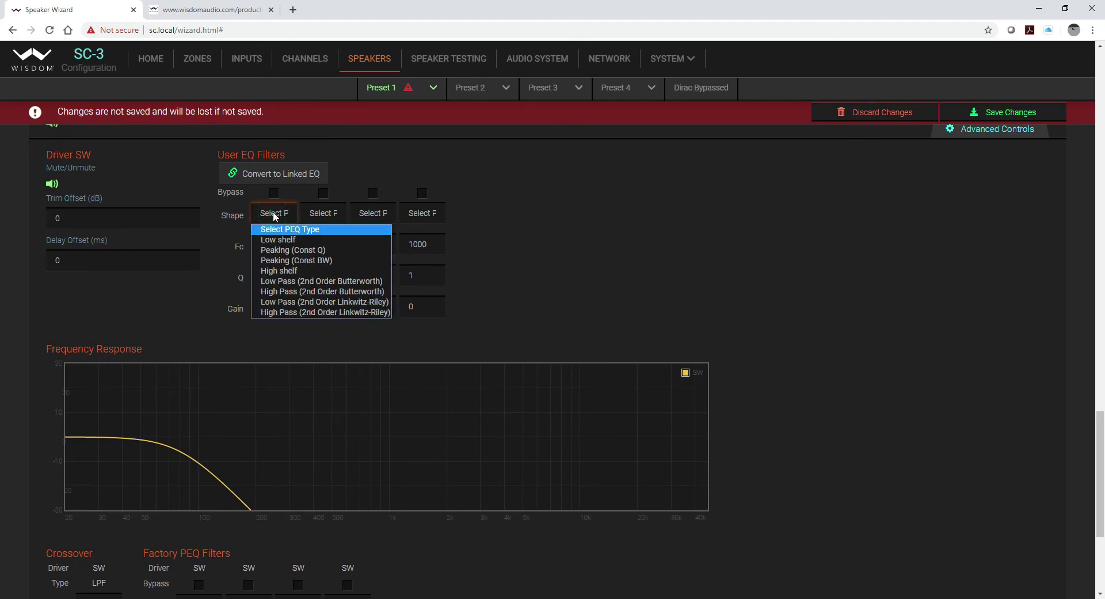
pyautogui.click(269, 280)
pyautogui.doubleClick(270, 242)
pyautogui.write('80')
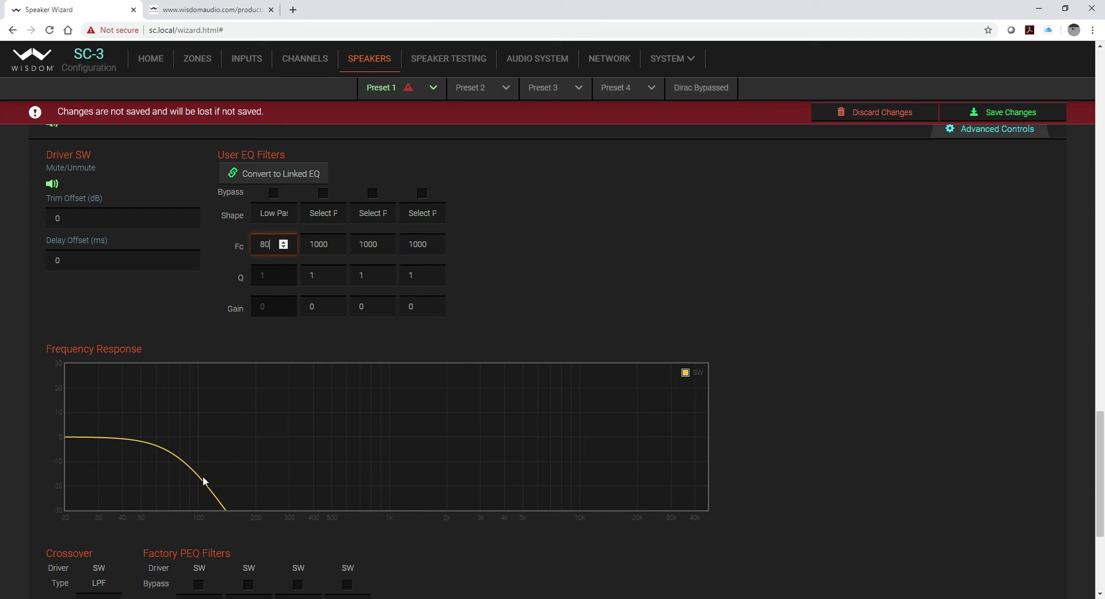
pyautogui.click(273, 193)
pyautogui.click(272, 192)
# Convert the Subwoofer's user EQ to a linked EQ named "Generic Sub Crossover" and save the changes.
pyautogui.click(283, 174)
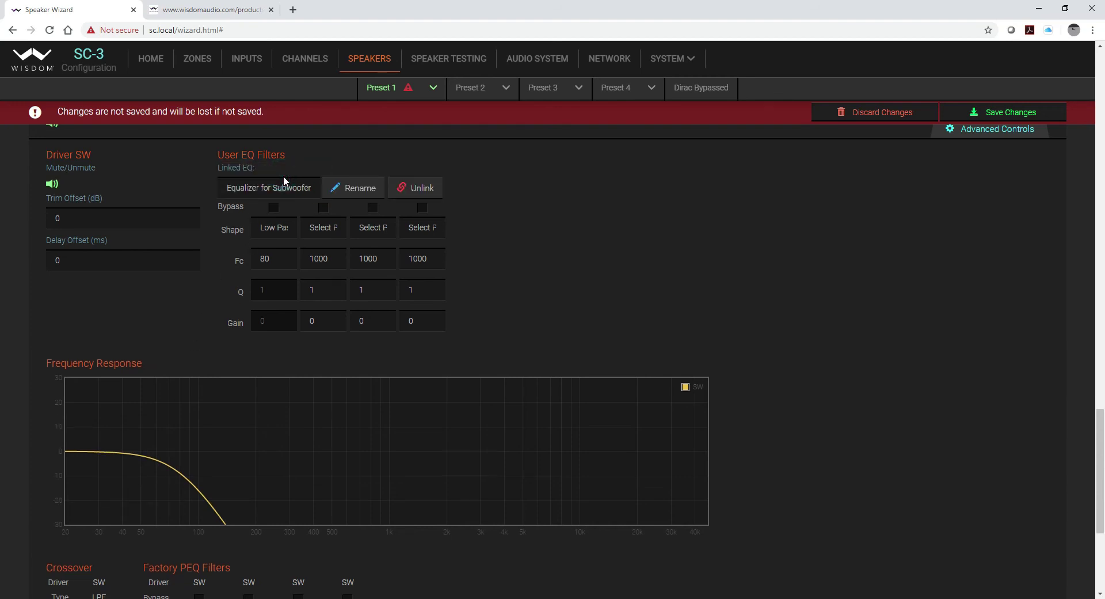
pyautogui.click(314, 189)
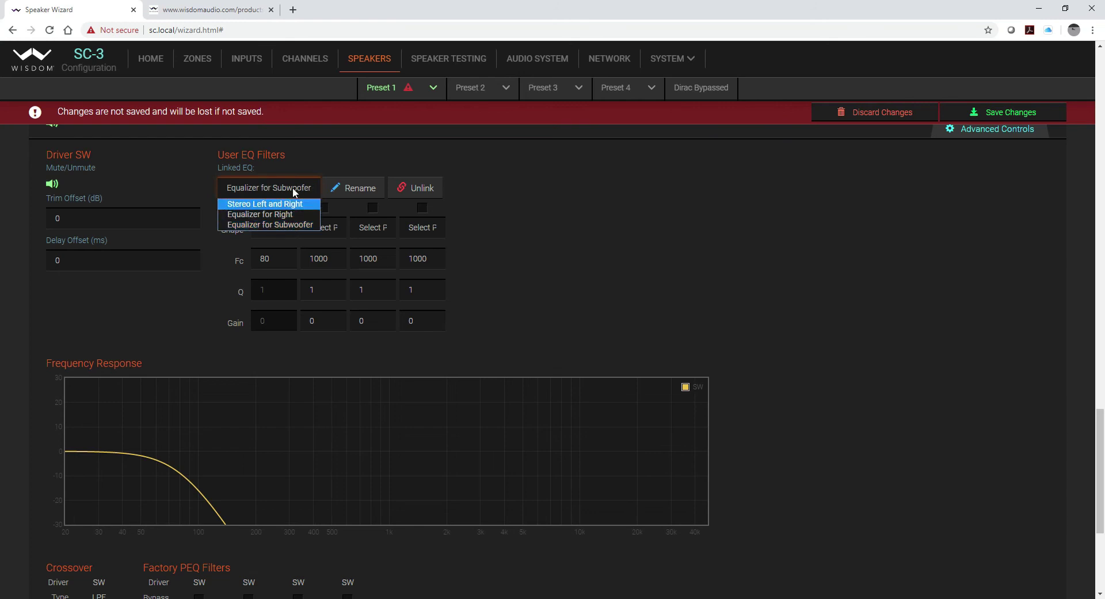
pyautogui.click(357, 190)
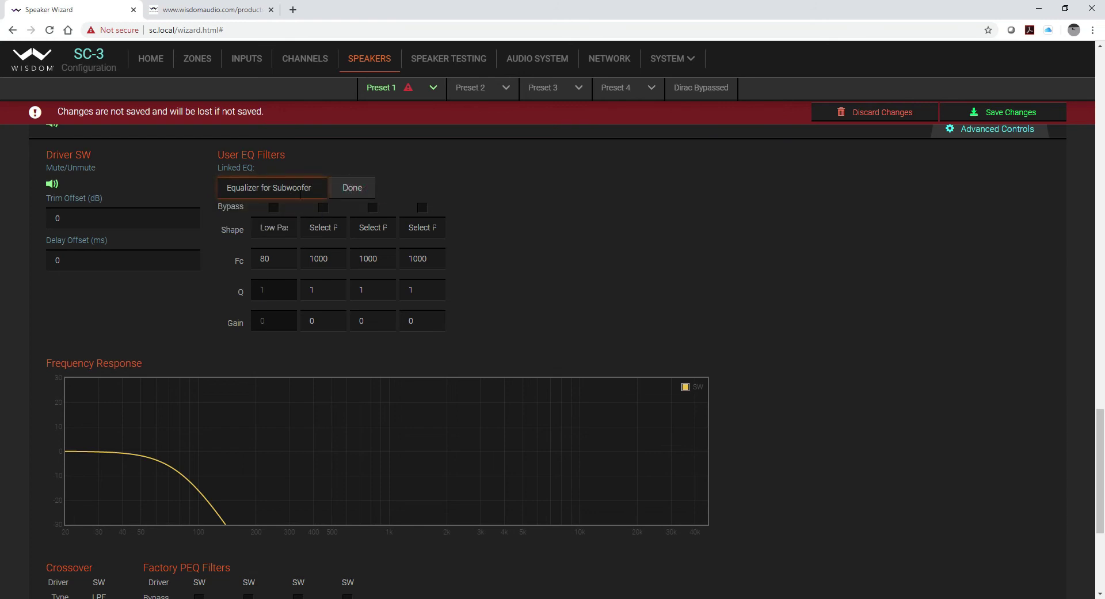
pyautogui.moveTo(321, 187); pyautogui.dragTo(210, 199)
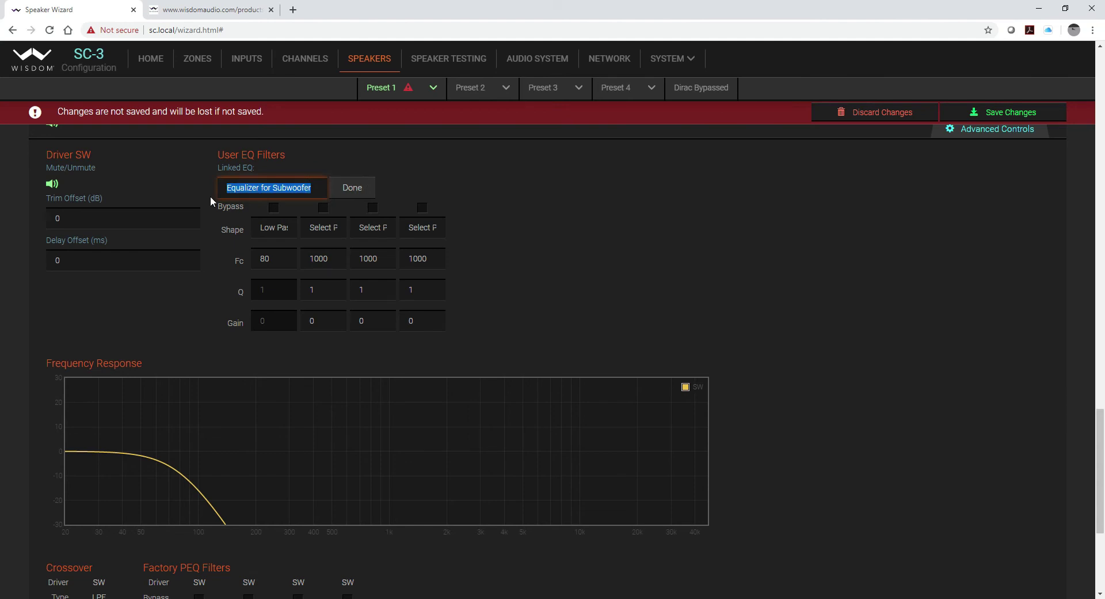
pyautogui.write('Gene')
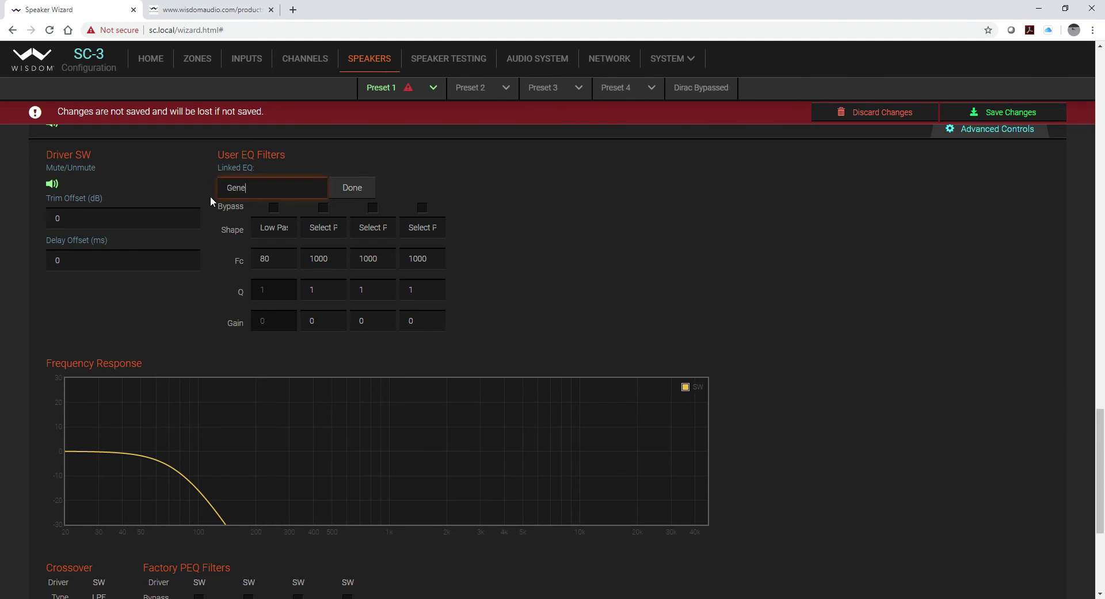
pyautogui.write('ric Sub Crossover')
pyautogui.click(353, 189)
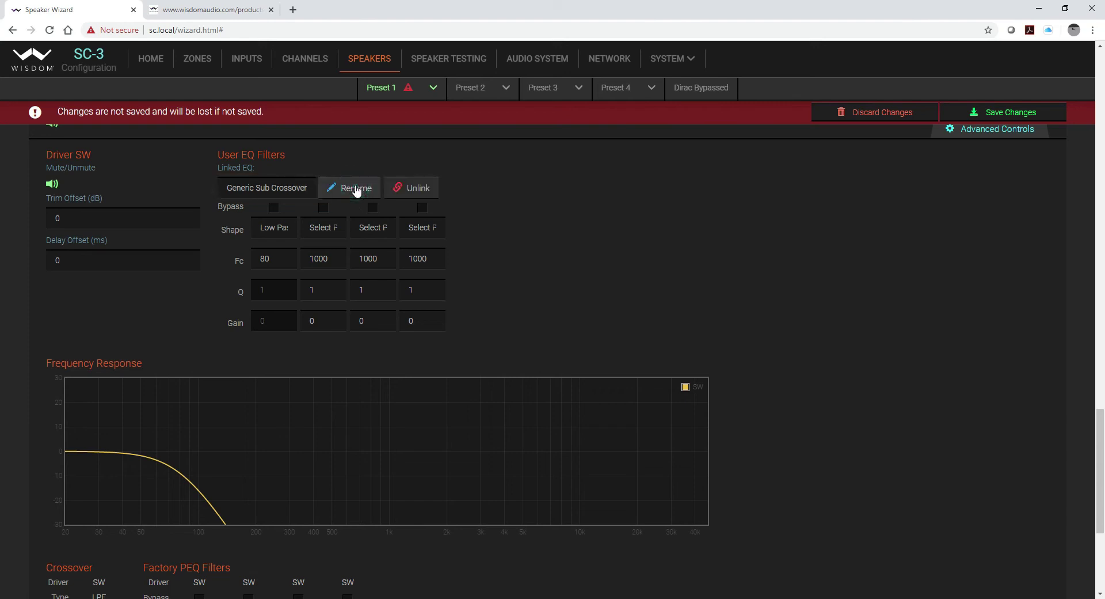
pyautogui.click(1001, 115)
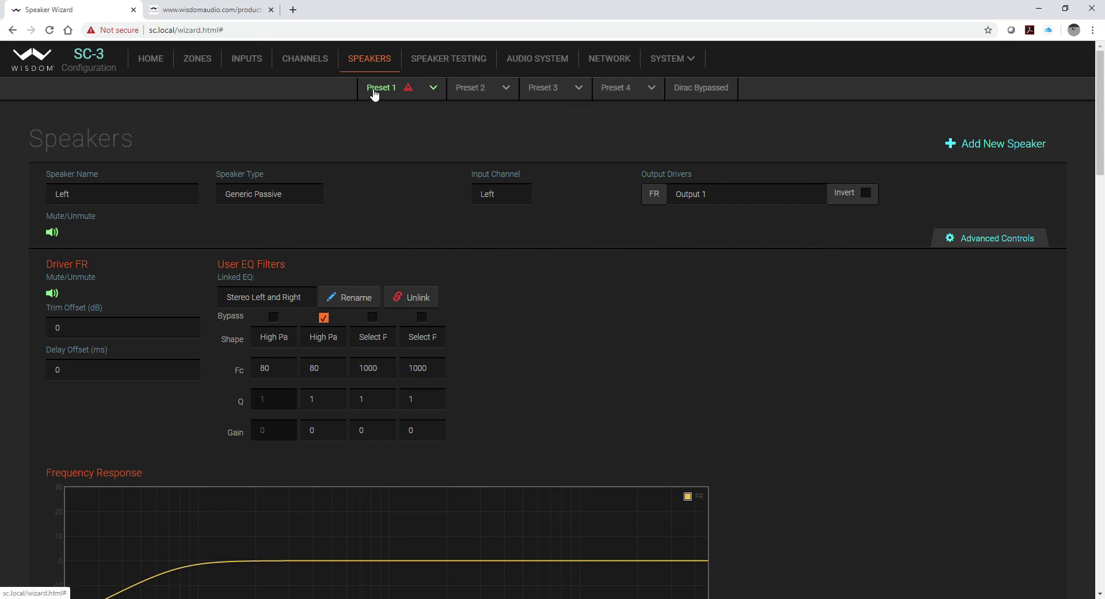
# In Preset 2, convert the Left speaker's user EQ to a linked EQ and assign it "Stereo Left and Right".
pyautogui.click(482, 87)
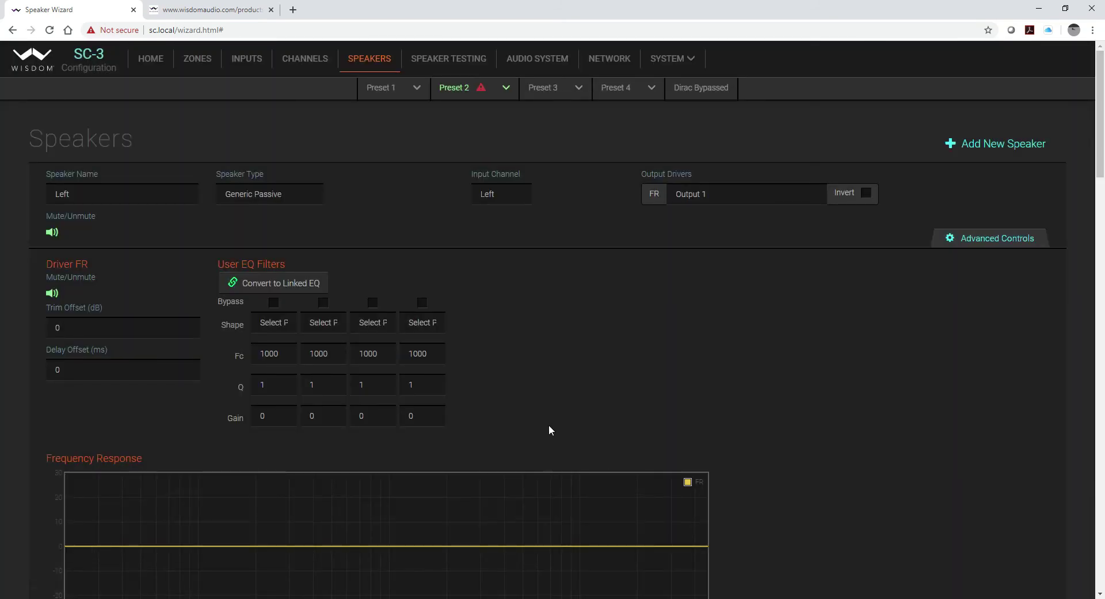
pyautogui.scroll(-15, 548, 424)
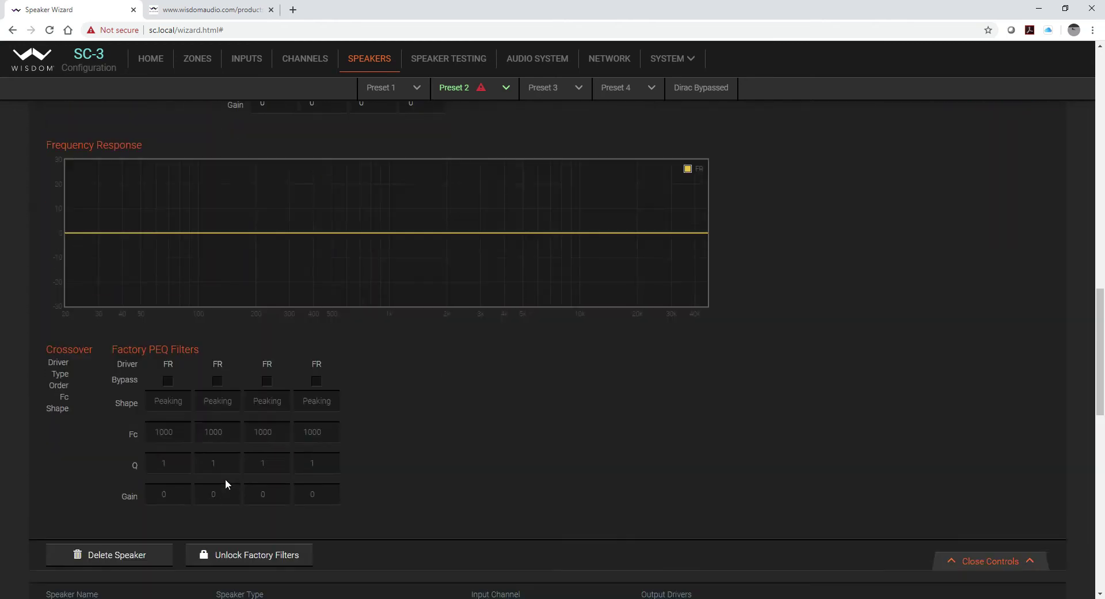
pyautogui.scroll(-10, 226, 479)
pyautogui.scroll(15, 226, 484)
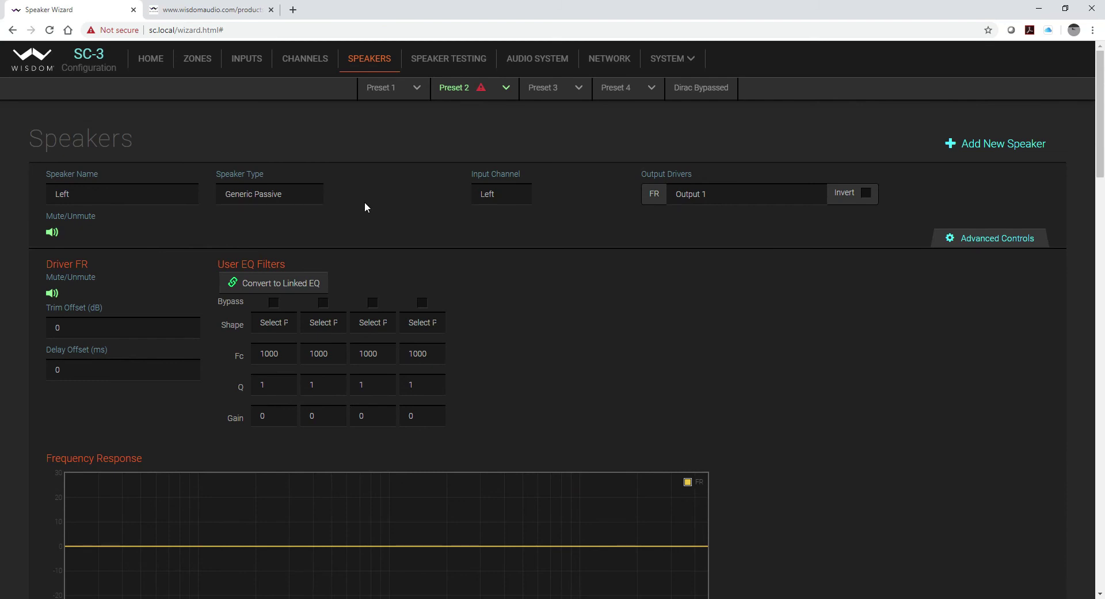
pyautogui.click(306, 285)
pyautogui.click(302, 297)
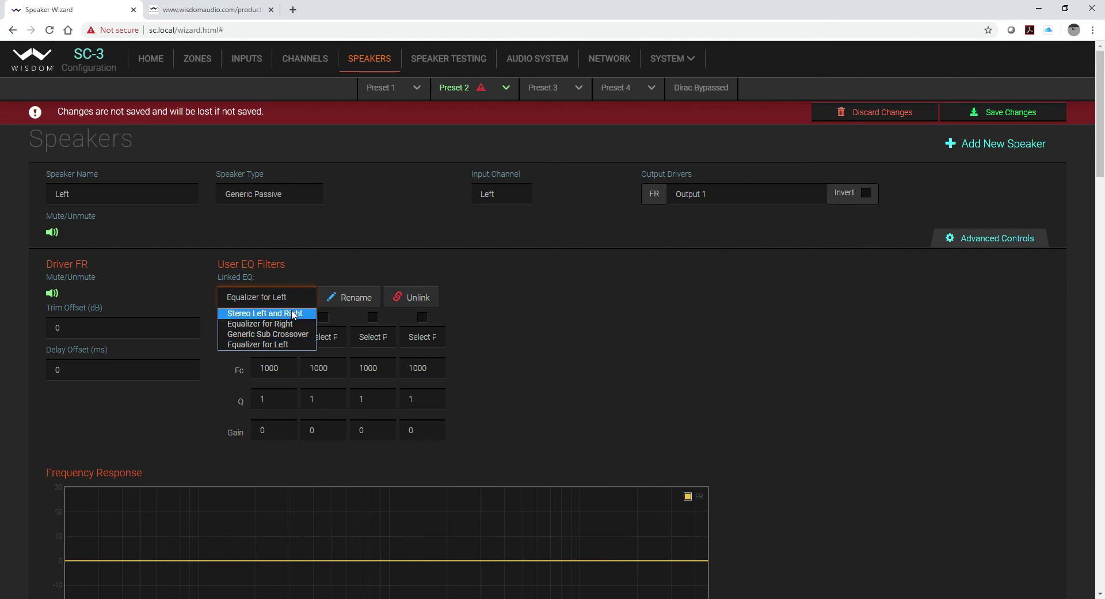
pyautogui.click(294, 314)
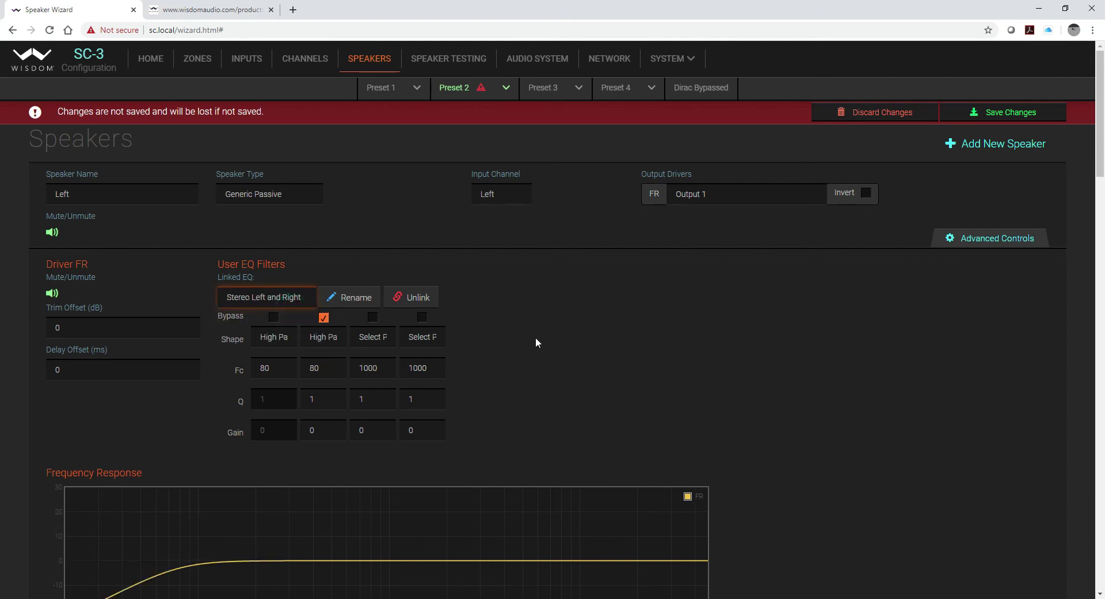
# Convert the Right speaker's user EQ in Preset 2 to a linked EQ and assign it "Stereo Left and Right".
pyautogui.scroll(-10, 535, 343)
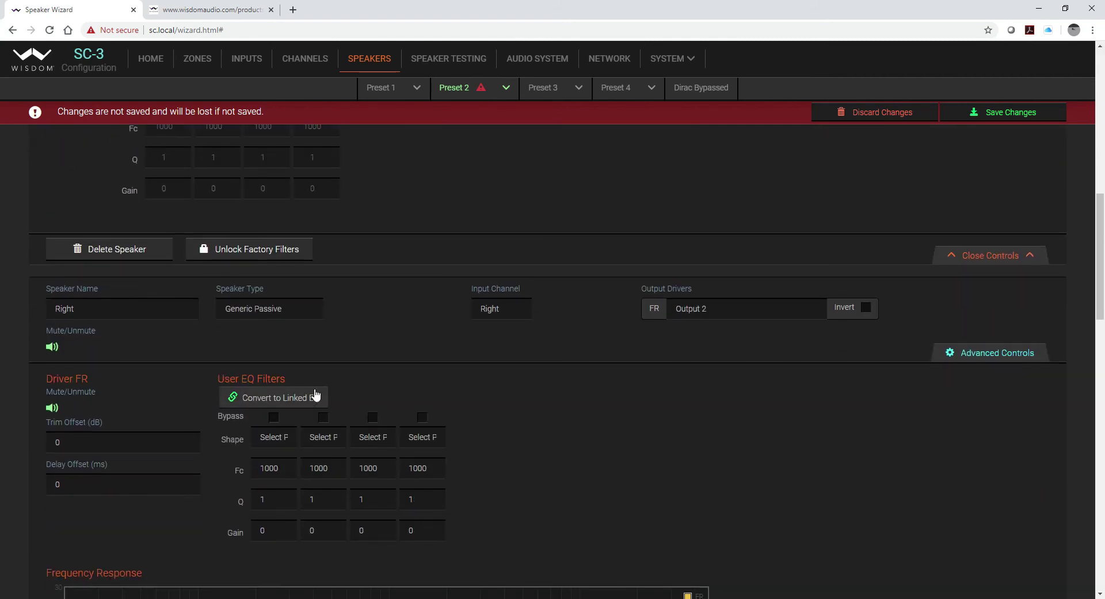
pyautogui.click(316, 394)
pyautogui.scroll(-2, 324, 360)
pyautogui.click(300, 298)
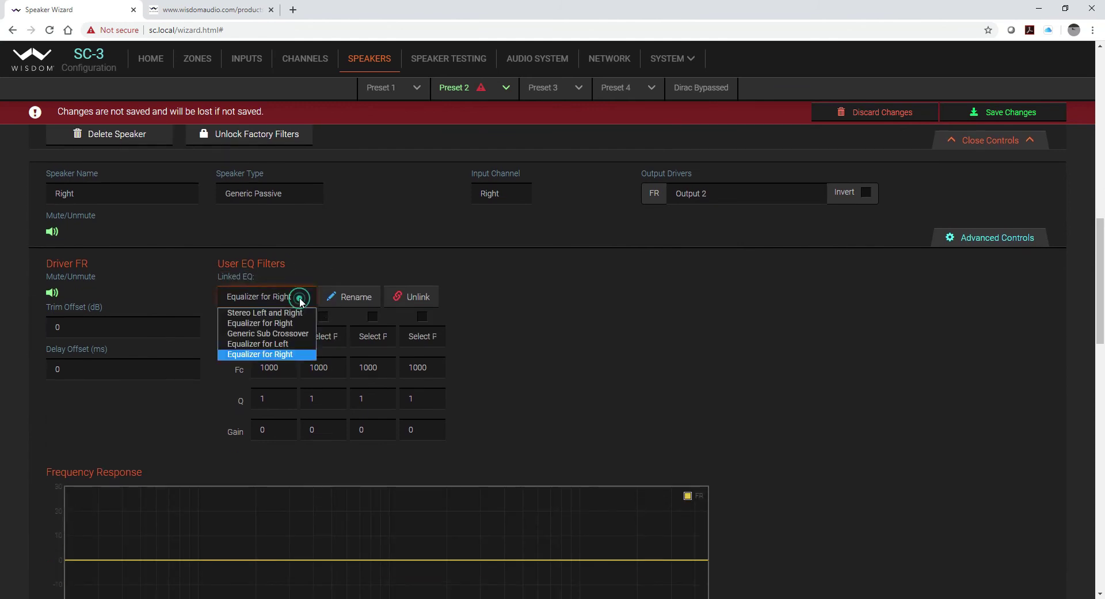
pyautogui.click(288, 313)
# Link the Subwoofer's user EQ in Preset 2 to "Generic Sub Crossover" and save the changes.
pyautogui.scroll(-2, 539, 334)
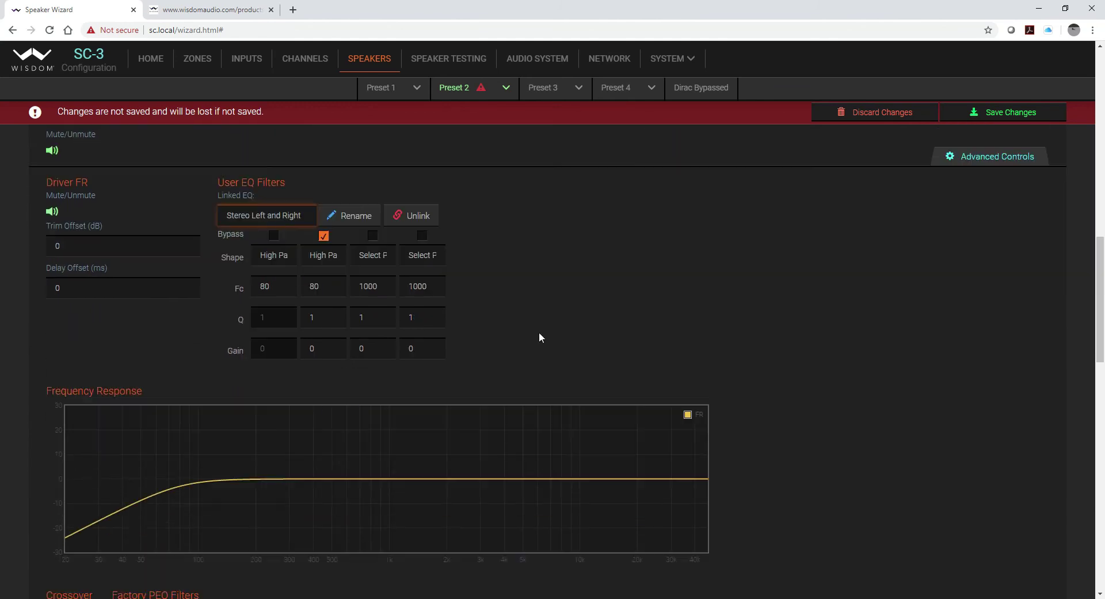
pyautogui.scroll(-8, 539, 331)
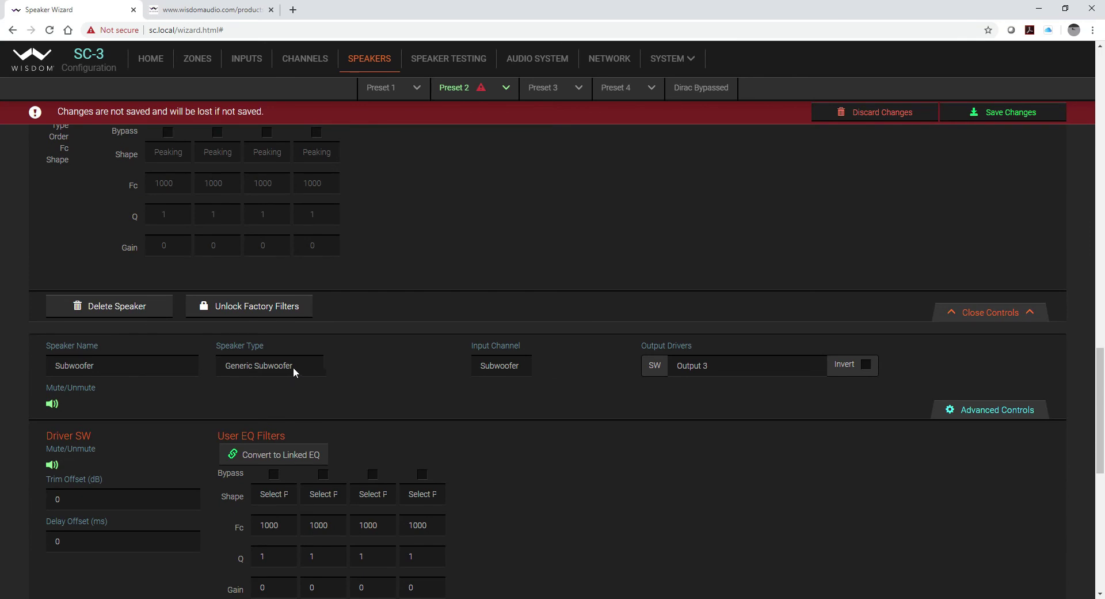
pyautogui.click(305, 455)
pyautogui.scroll(-3, 347, 365)
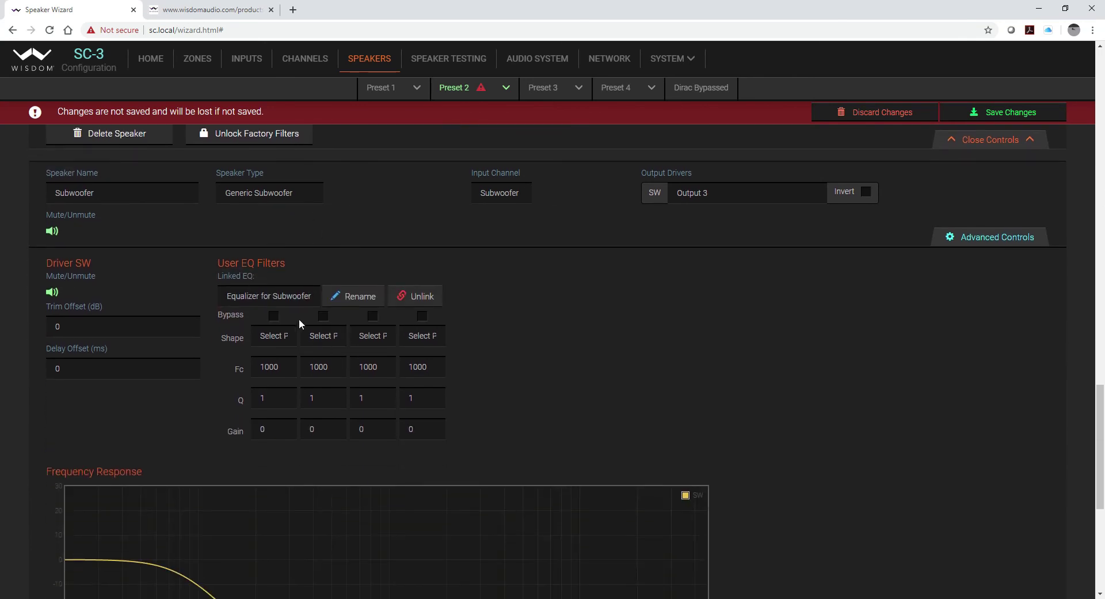
pyautogui.click(299, 299)
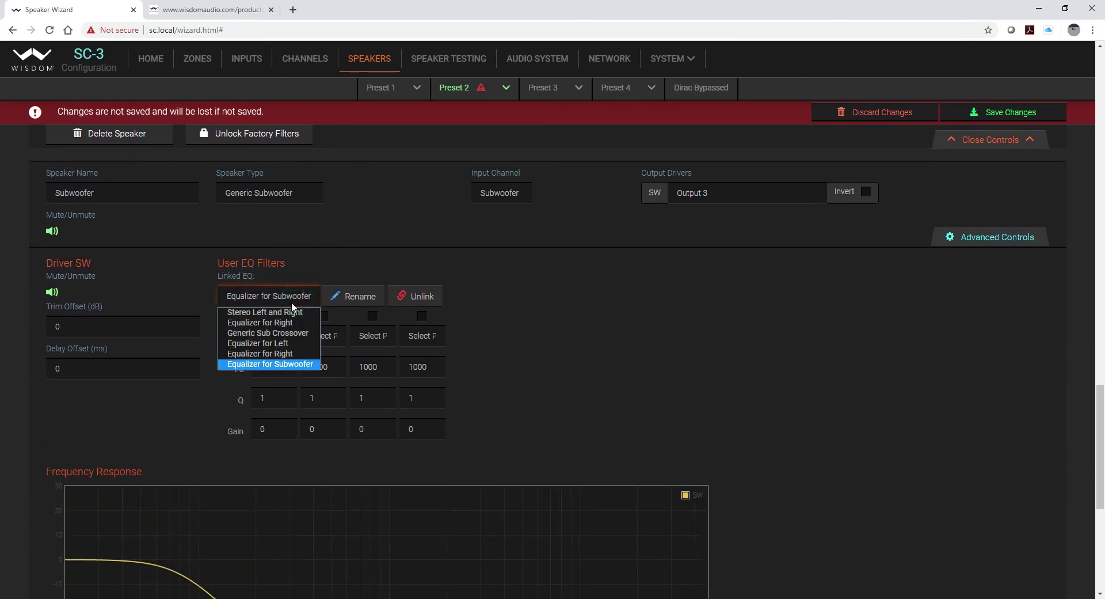
pyautogui.click(291, 333)
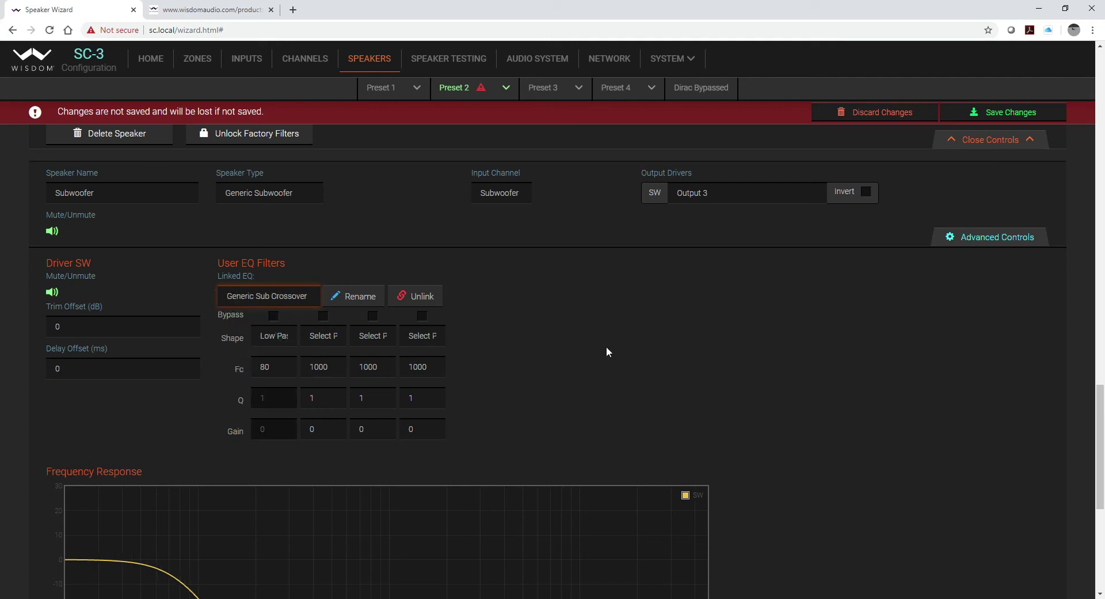
pyautogui.click(1000, 115)
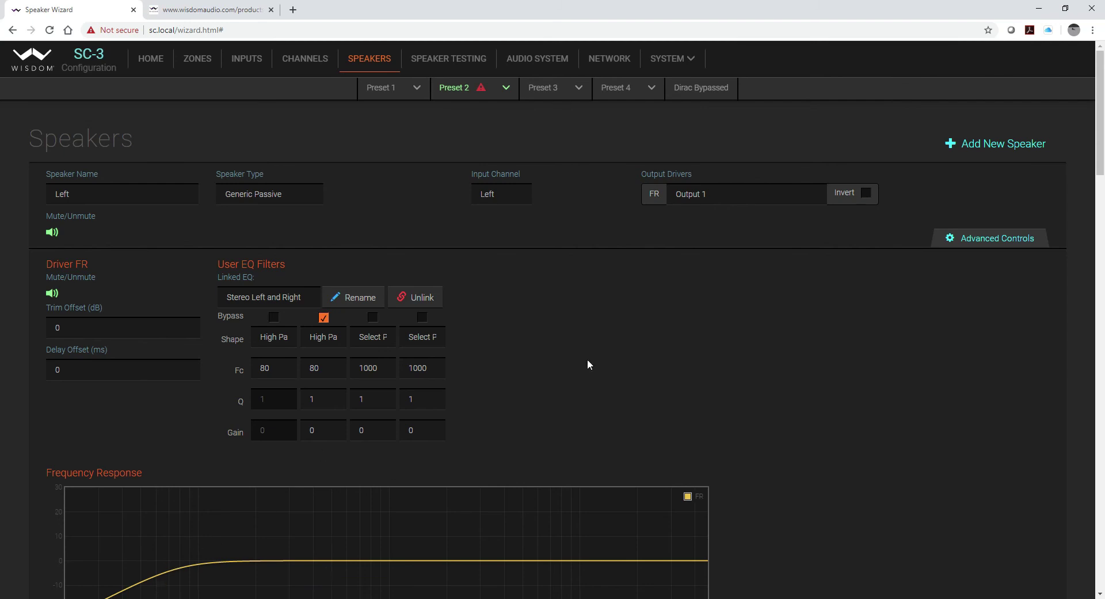
# Rename Preset 2 as "Curtain Open".
pyautogui.scroll(-15, 679, 355)
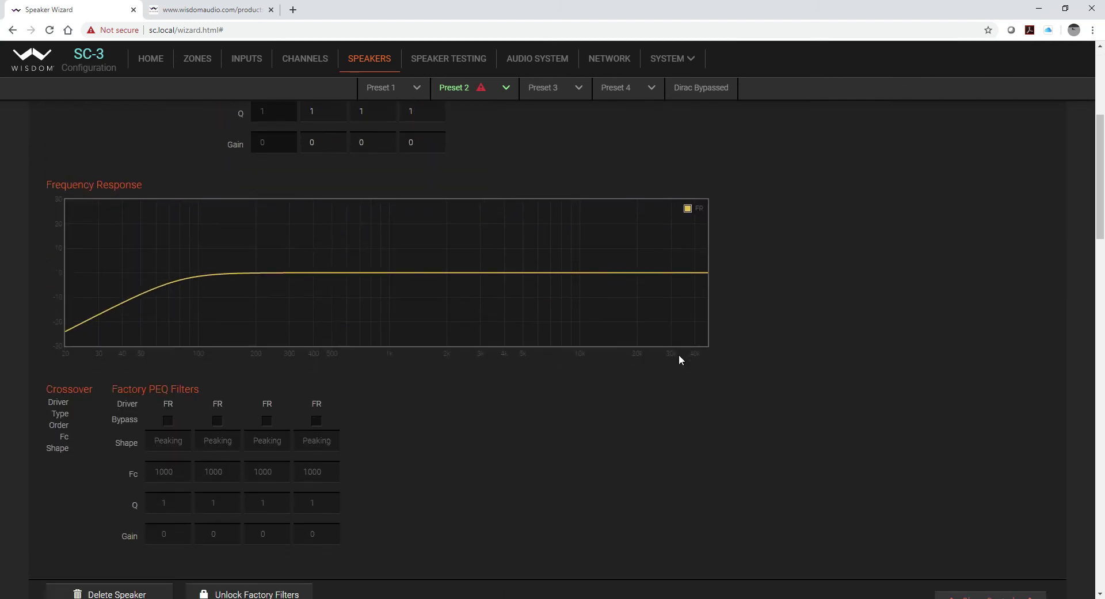
pyautogui.scroll(-8, 678, 354)
pyautogui.scroll(20, 679, 353)
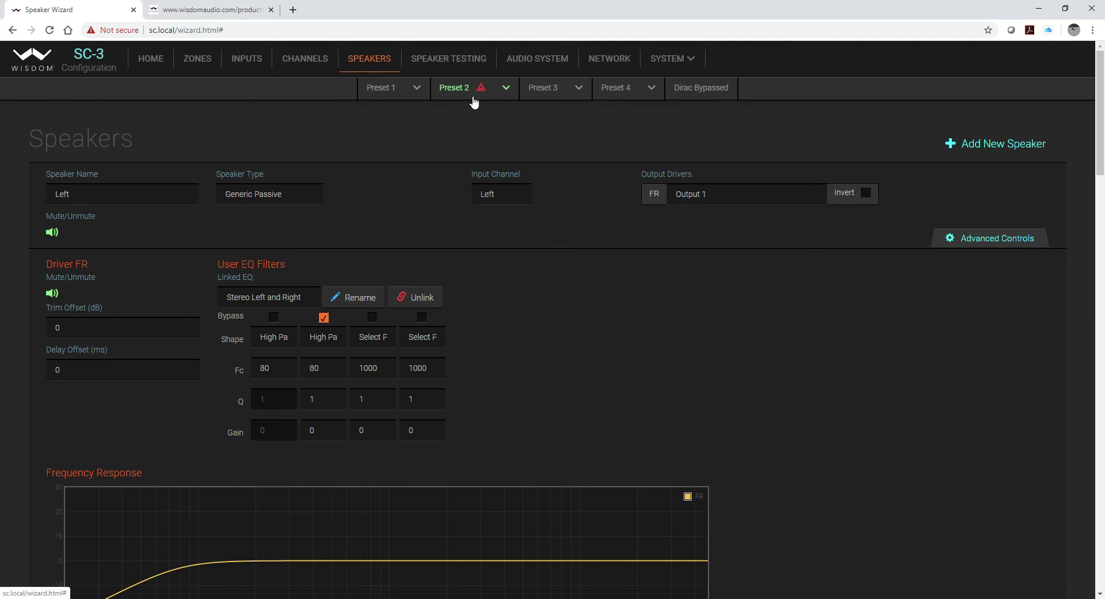
pyautogui.click(507, 90)
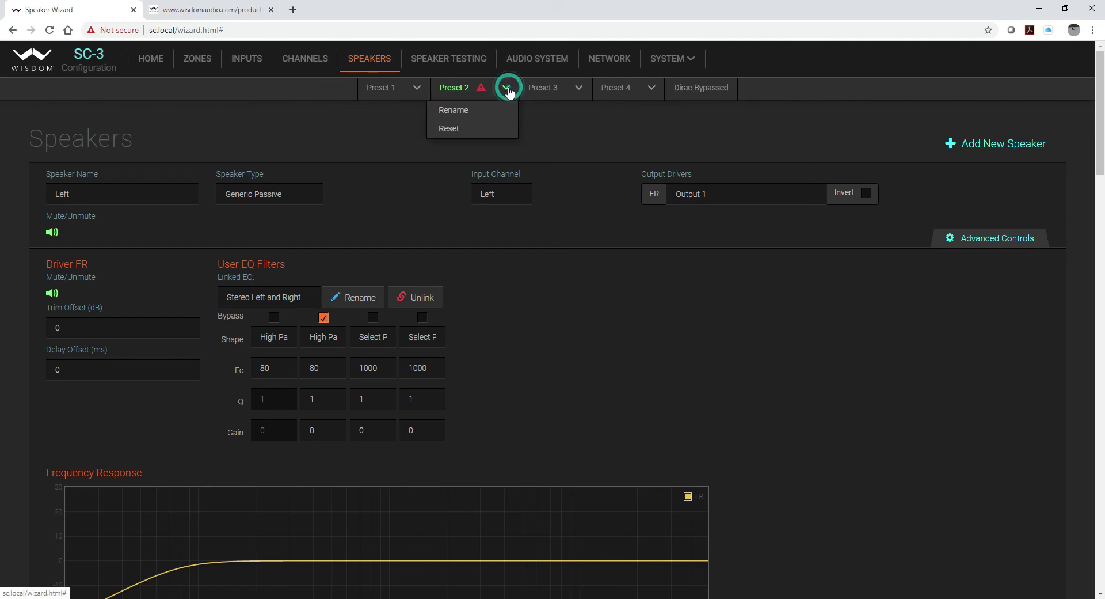
pyautogui.click(482, 110)
pyautogui.click(464, 161)
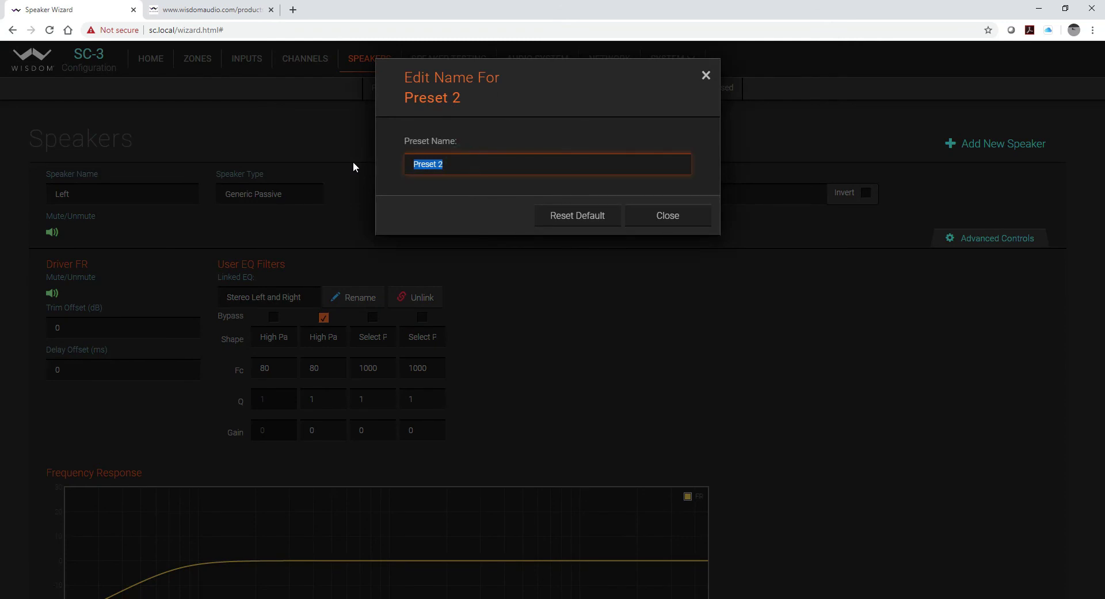
pyautogui.write('Curtain Open')
pyautogui.click(666, 216)
# Rename Preset 1 as "Curtain Closed".
pyautogui.click(408, 88)
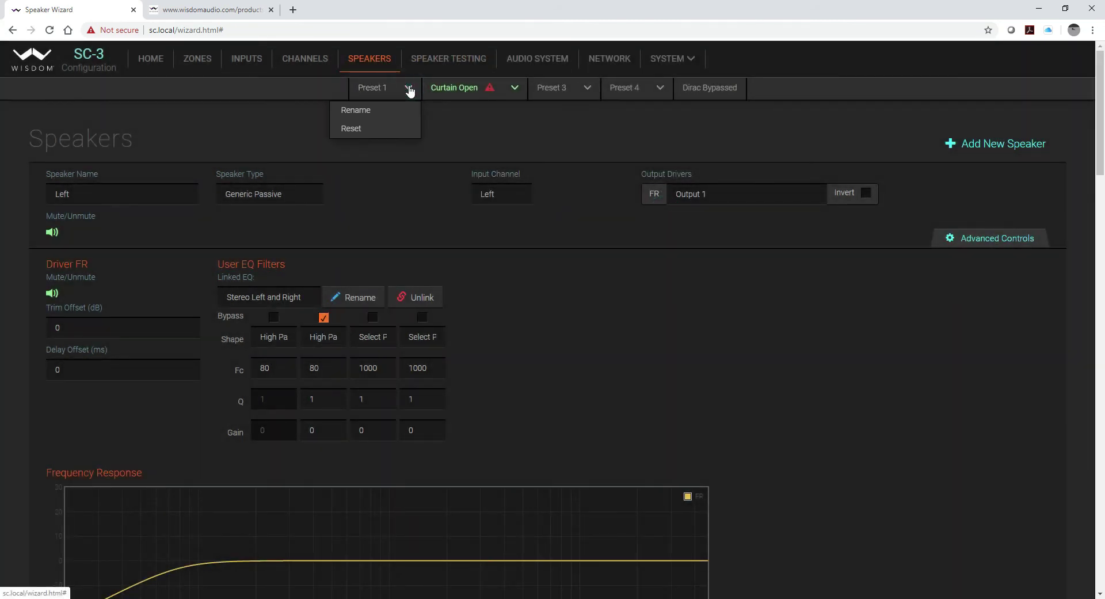
pyautogui.click(385, 108)
pyautogui.moveTo(451, 167); pyautogui.dragTo(382, 164)
pyautogui.write('Cyrt')
pyautogui.write('ain Close')
pyautogui.write('d')
pyautogui.click(421, 164)
pyautogui.press('BackSpace')
pyautogui.write('u')
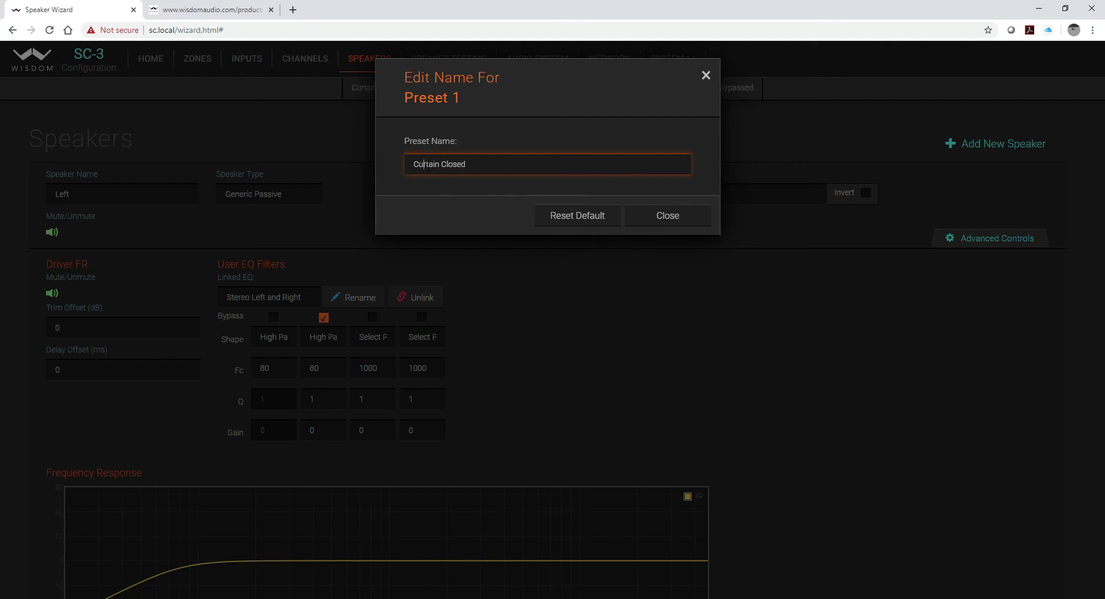
pyautogui.click(675, 217)
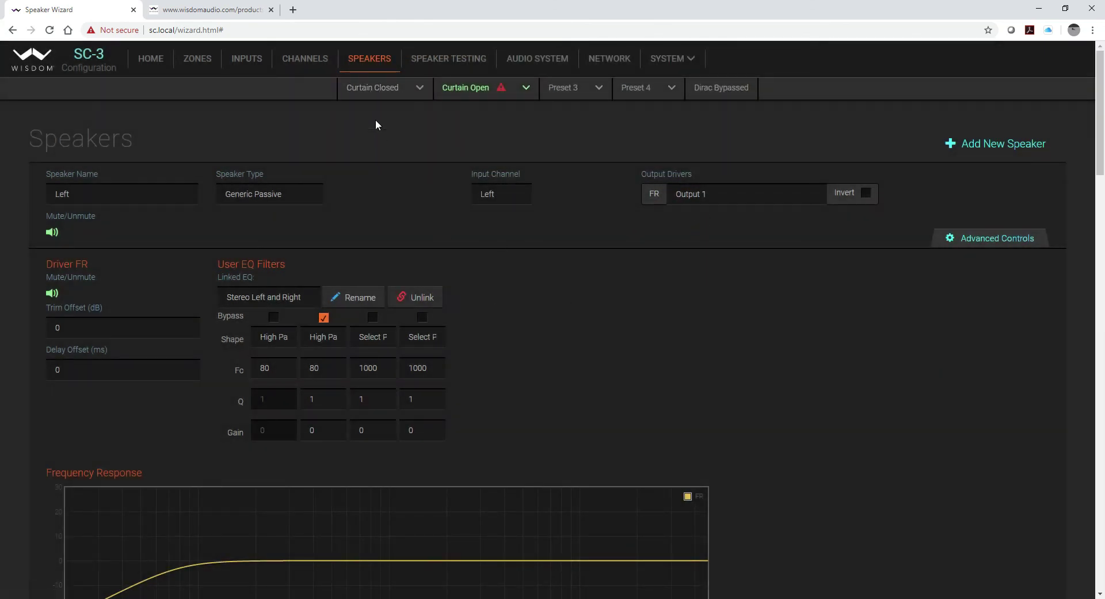
# In the Curtain Closed preset, set the Left speaker's third user EQ filter to Peaking (Const Q) with Fc 4500.
pyautogui.click(376, 89)
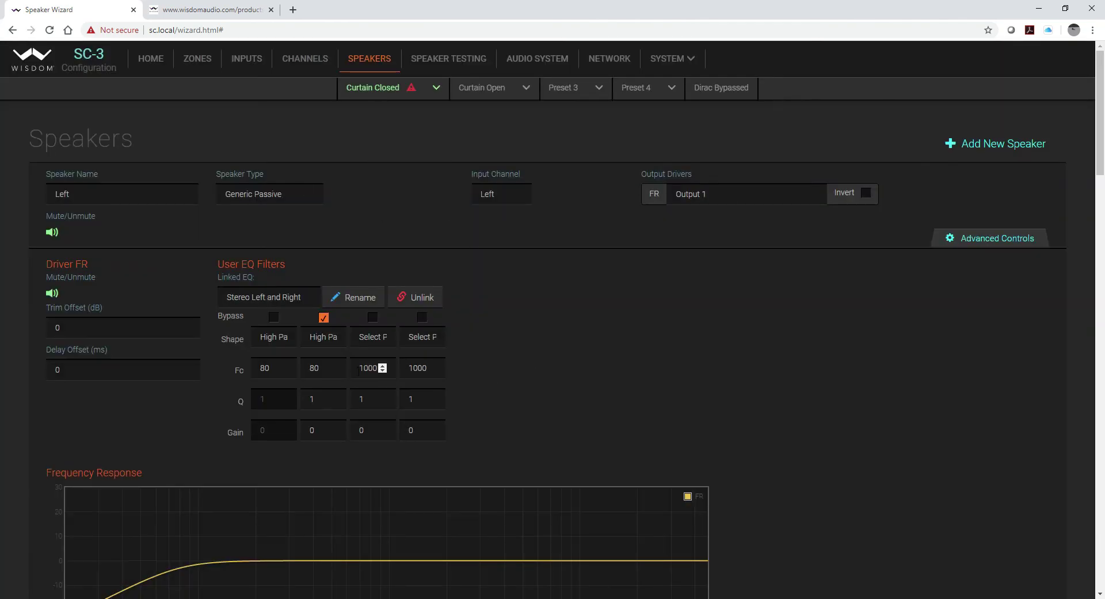
pyautogui.click(371, 318)
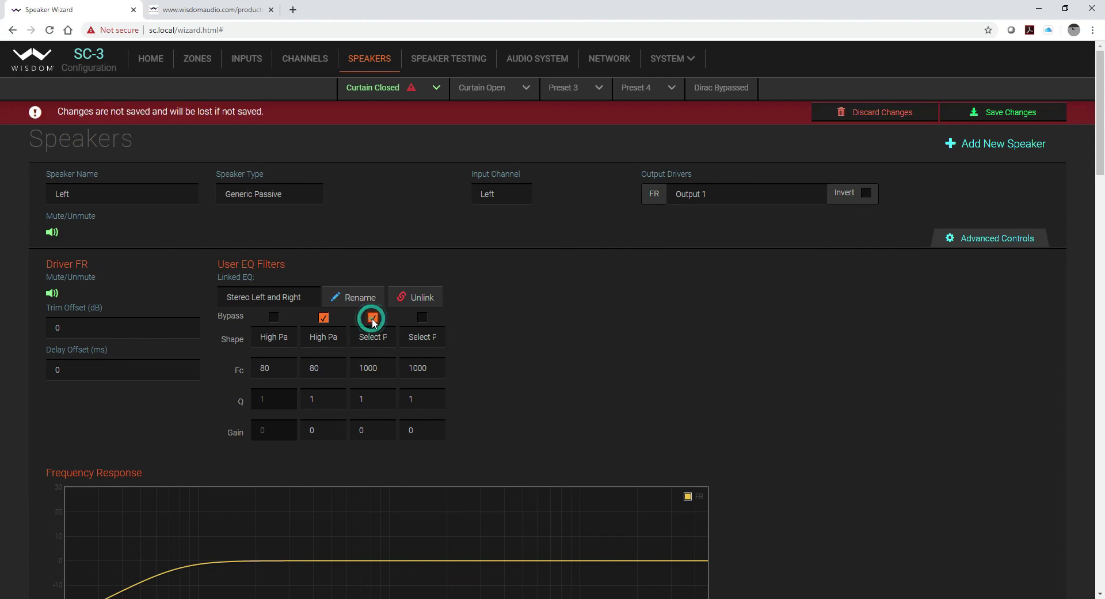
pyautogui.click(378, 336)
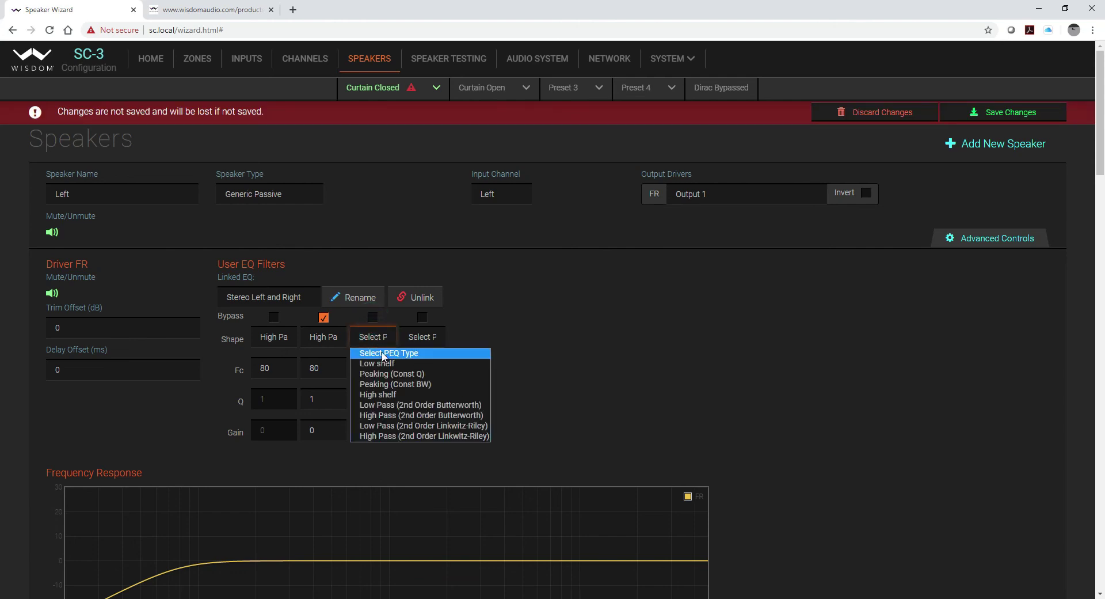
pyautogui.click(393, 374)
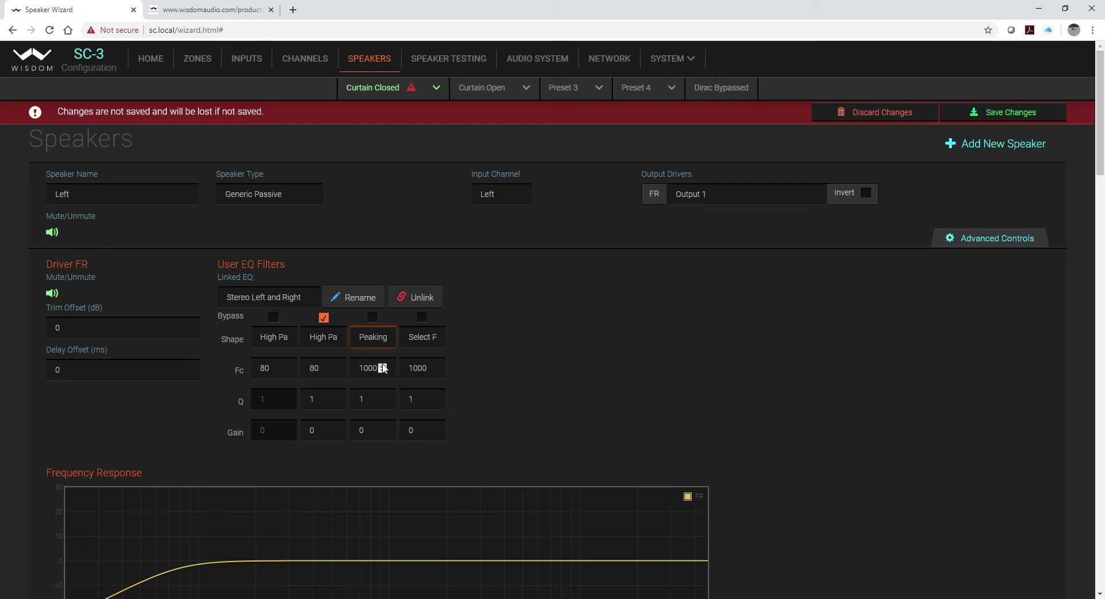
pyautogui.click(372, 368)
pyautogui.doubleClick(372, 368)
pyautogui.write('15000')
pyautogui.press('BackSpace')
# Set the gain of the Left speaker's 4500 Hz peaking filter to -3.
pyautogui.click(374, 430)
pyautogui.scroll(-1, 505, 405)
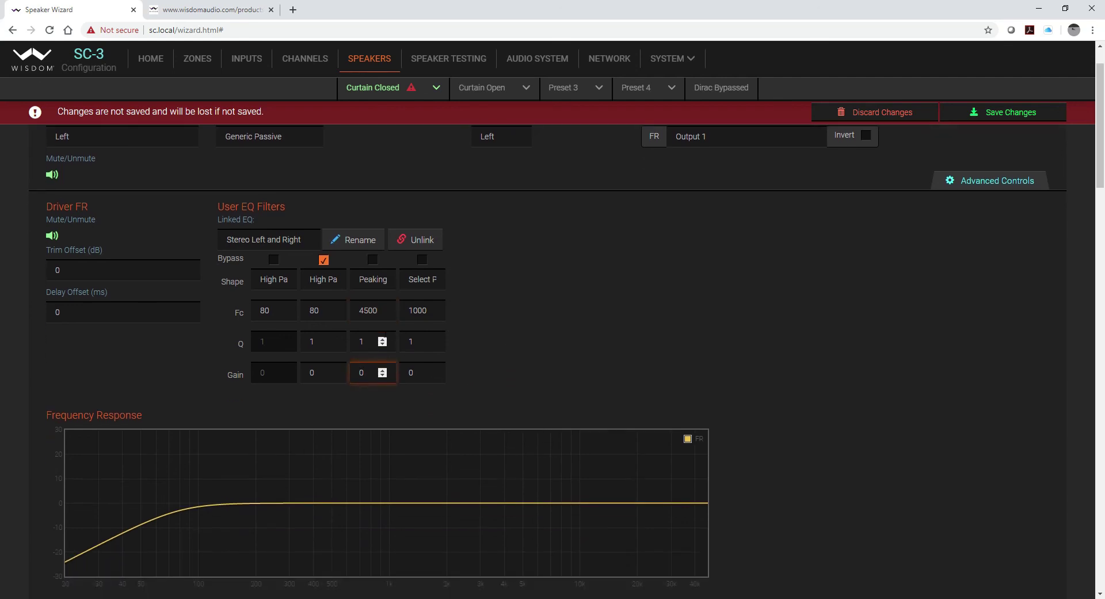
pyautogui.click(383, 370)
pyautogui.click(382, 370)
pyautogui.click(383, 370)
pyautogui.click(382, 370)
pyautogui.click(383, 374)
pyautogui.click(382, 375)
pyautogui.click(383, 375)
pyautogui.click(383, 375)
pyautogui.click(383, 375)
pyautogui.click(383, 375)
pyautogui.click(383, 375)
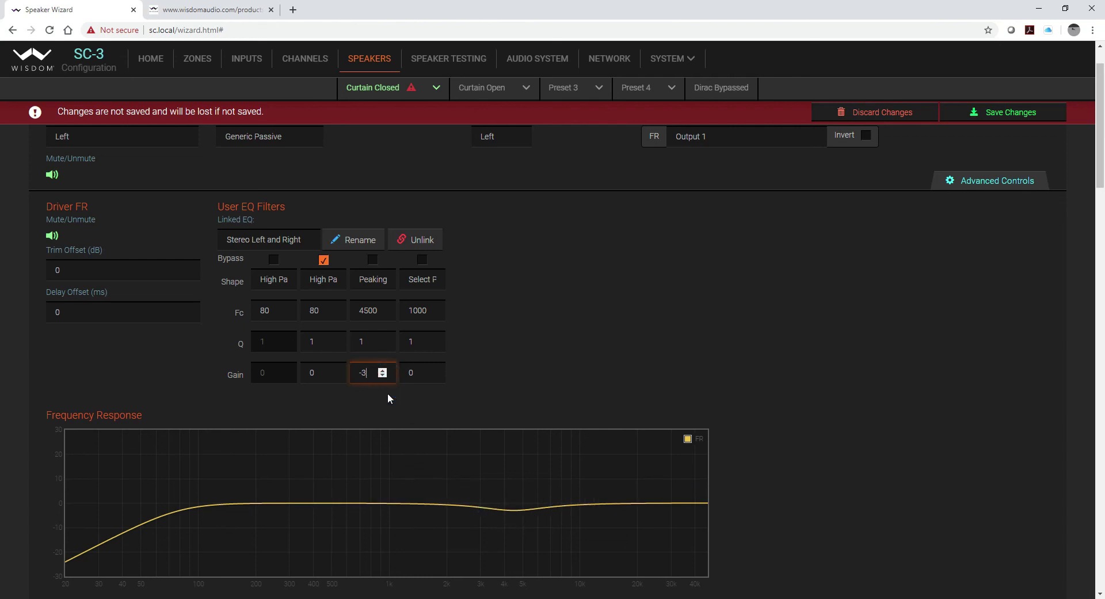
# Check the Right speaker's linked EQ filters and response curve, and save the changes.
pyautogui.scroll(-15, 529, 297)
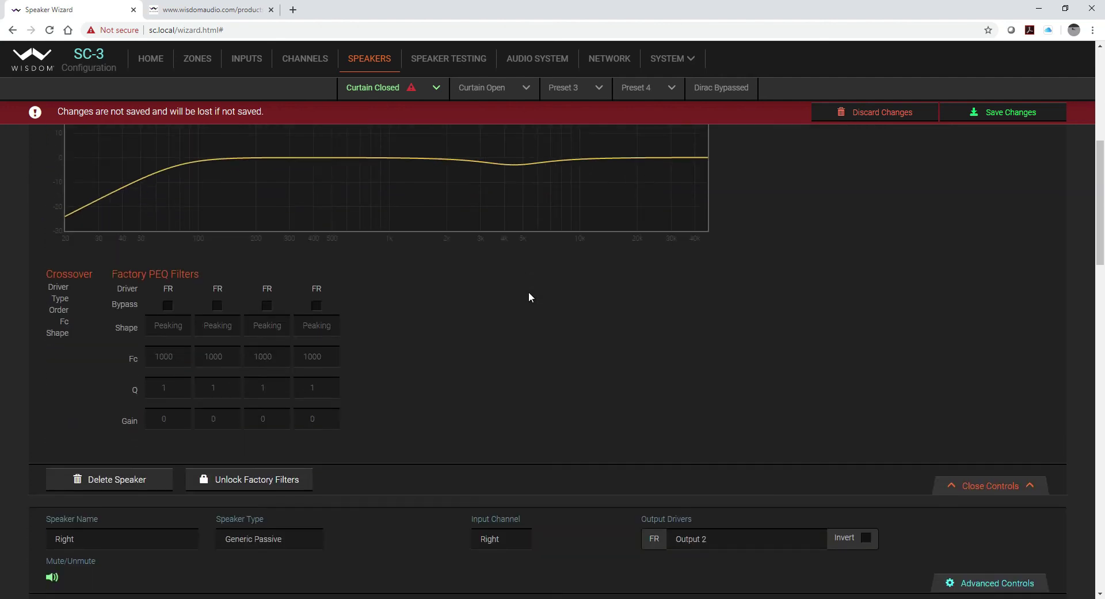
pyautogui.scroll(-1, 529, 297)
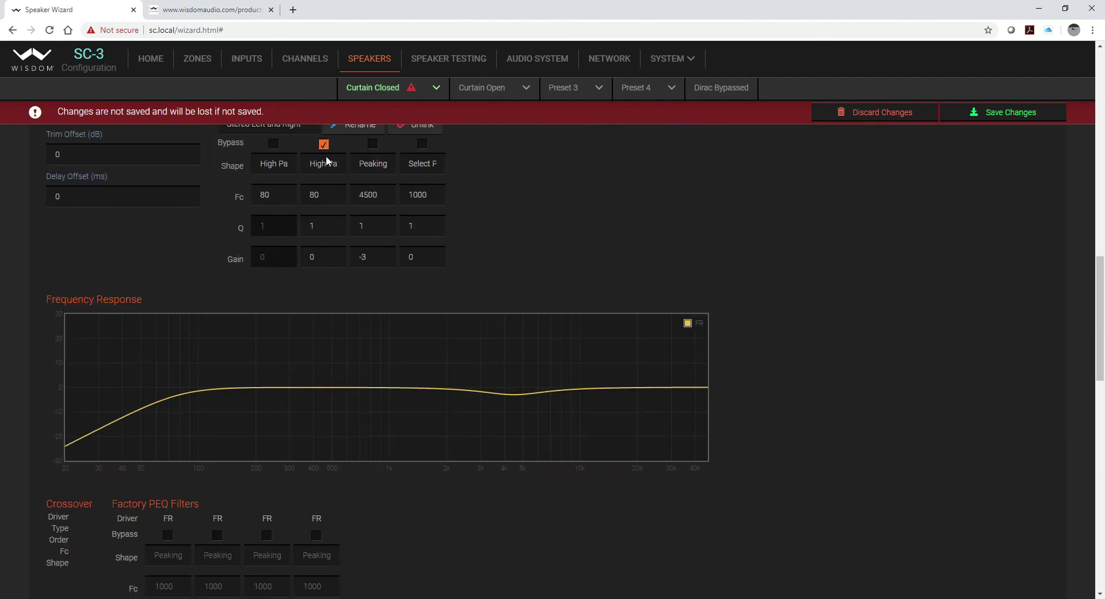
pyautogui.scroll(3, 243, 188)
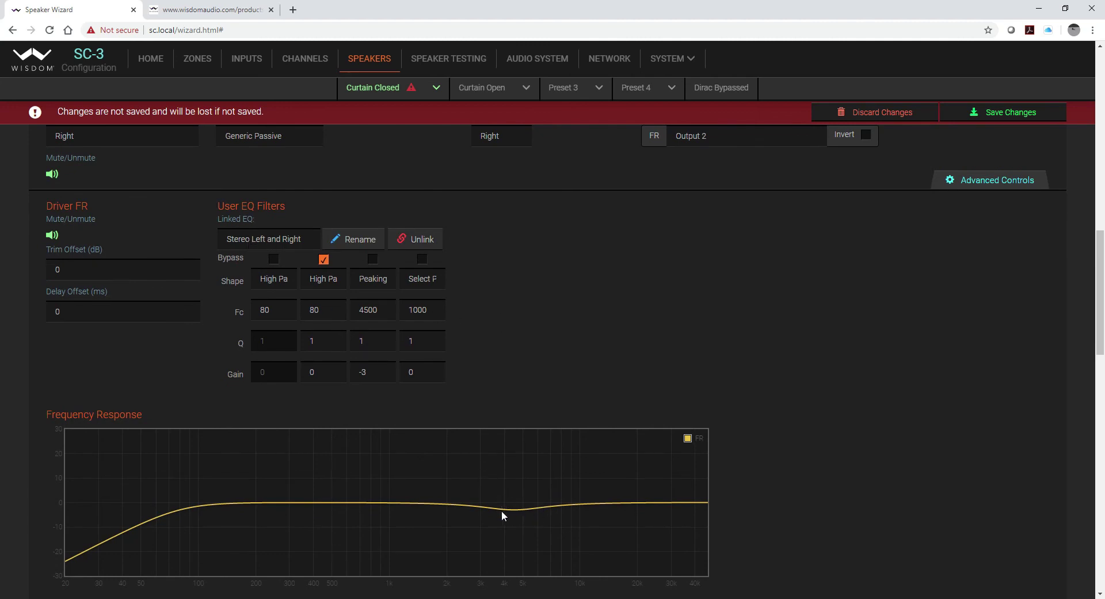
pyautogui.scroll(2, 568, 299)
pyautogui.scroll(2, 570, 298)
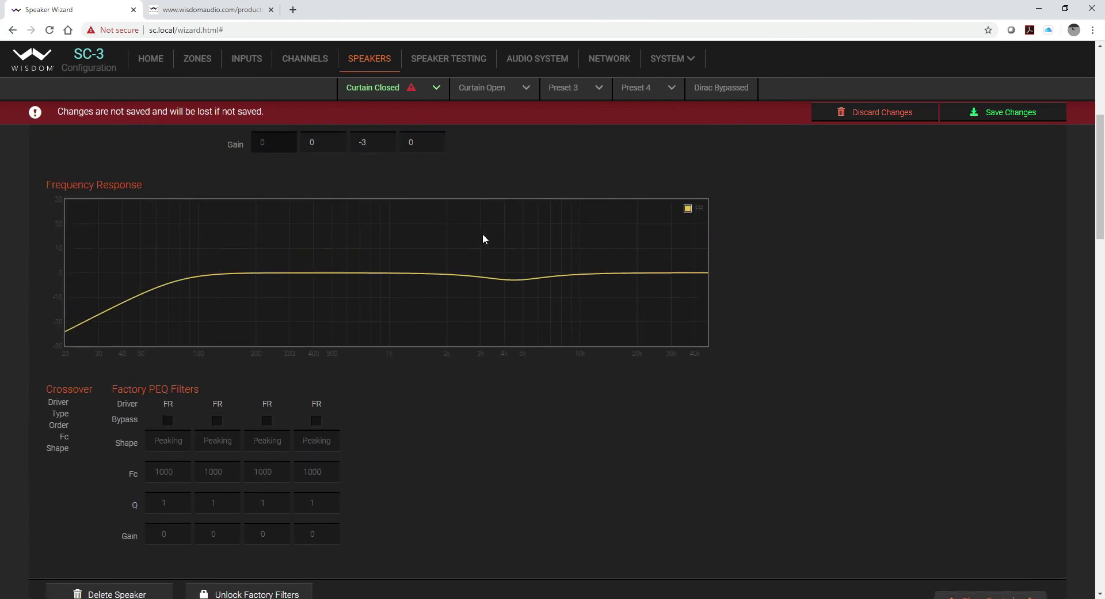
pyautogui.click(1013, 113)
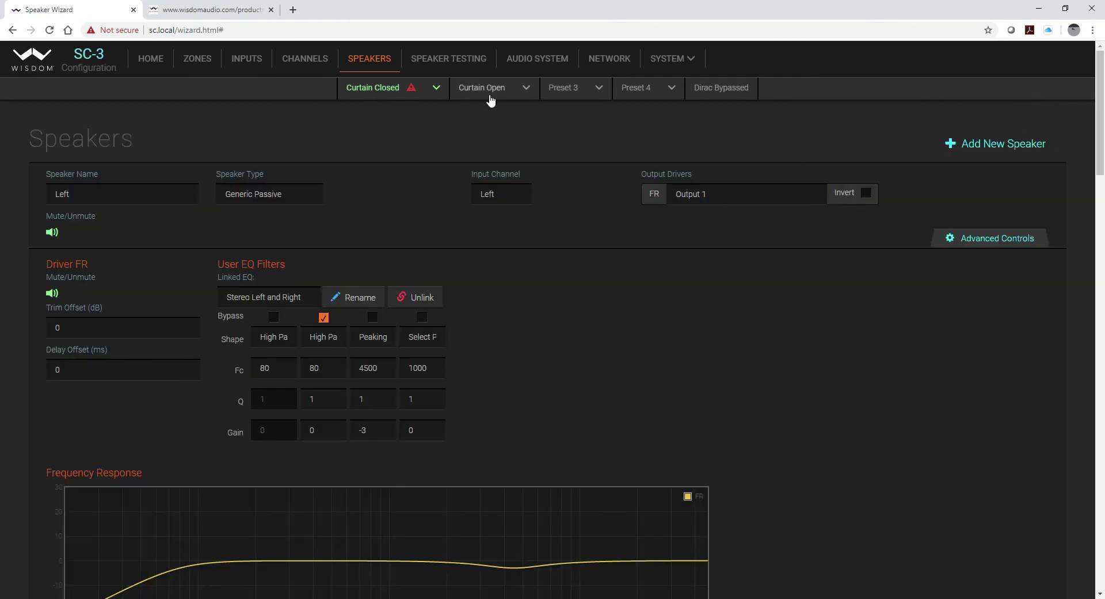
# Switch to the Curtain Open preset and examine the Left speaker's linked EQ filters and frequency response.
pyautogui.click(489, 92)
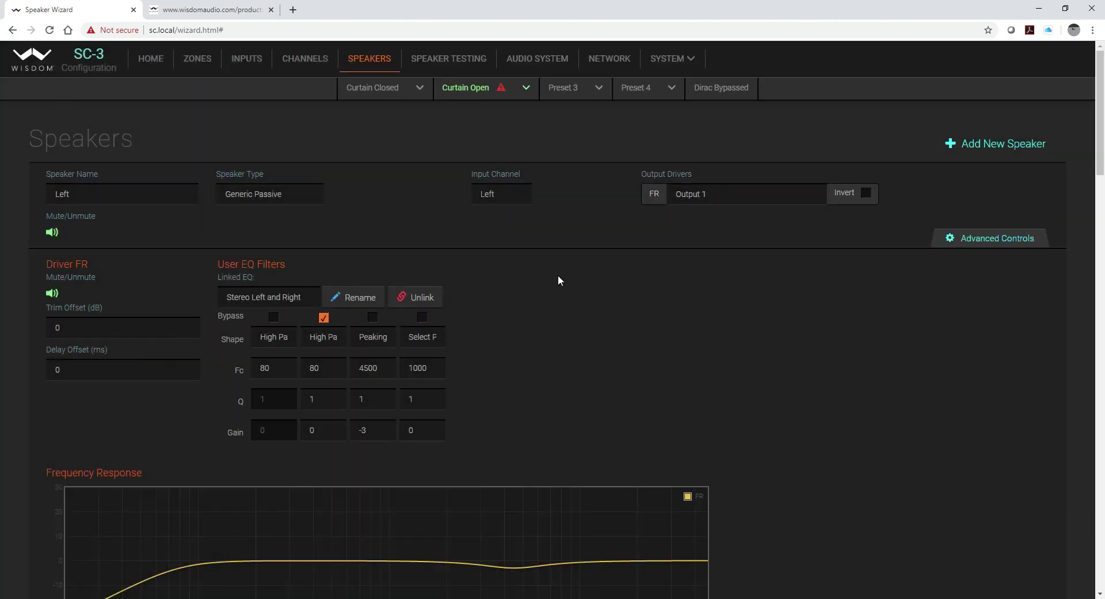
pyautogui.scroll(-2, 627, 320)
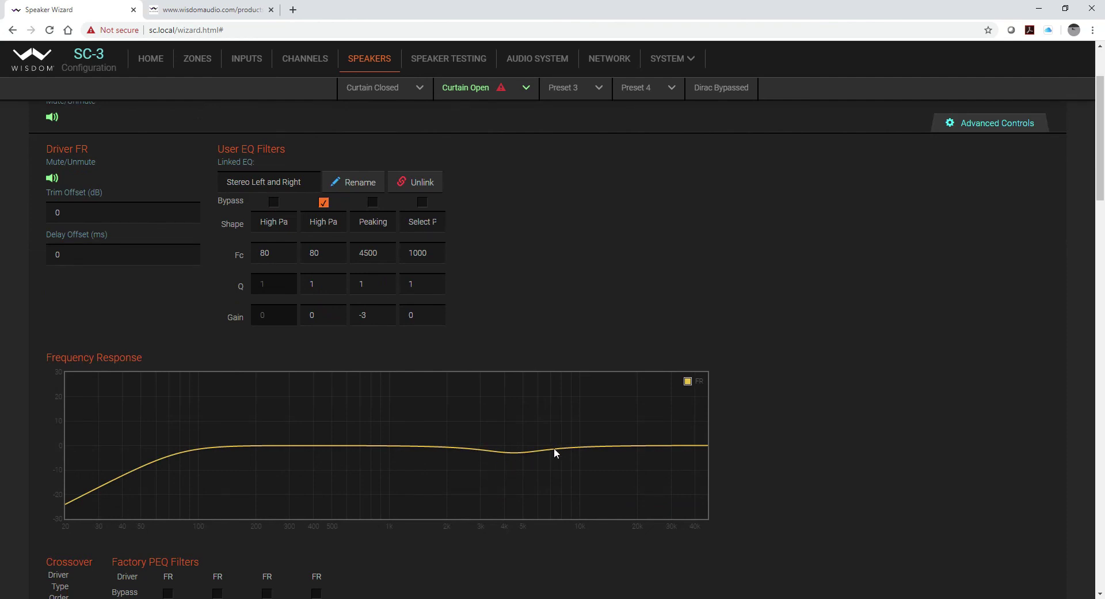
pyautogui.scroll(2, 569, 278)
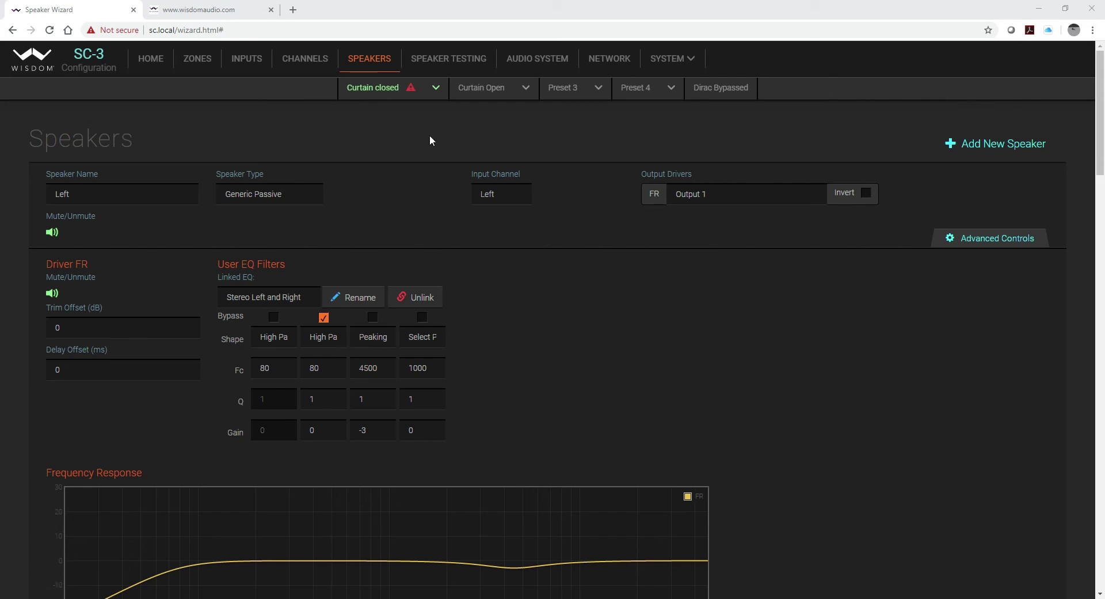
# Reset Preset 3, acknowledging that its Dirac calibration and user settings are cleared.
pyautogui.click(597, 88)
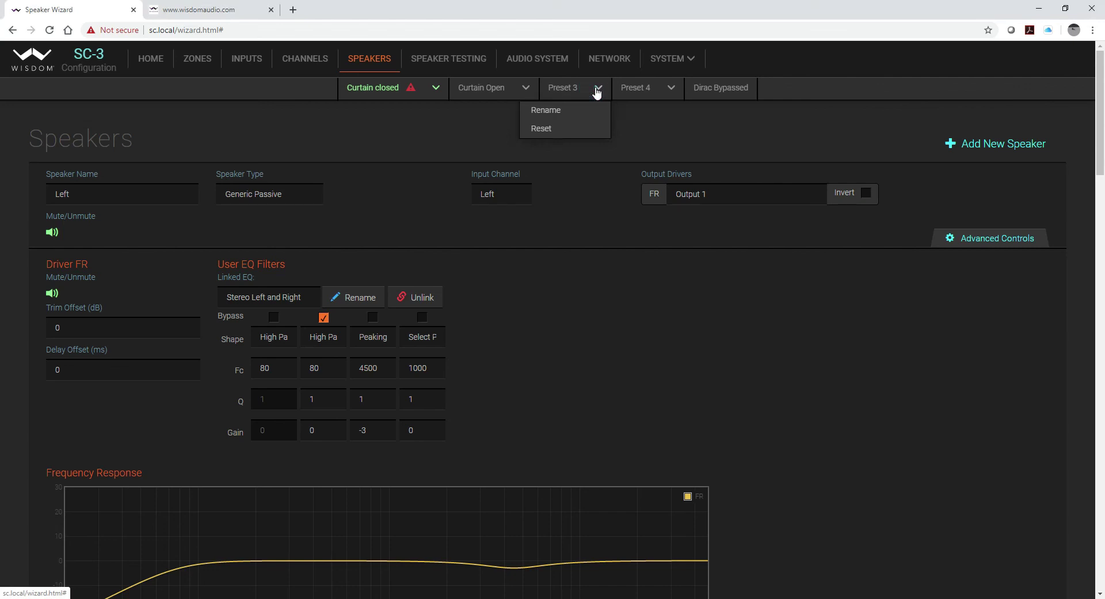
pyautogui.click(544, 128)
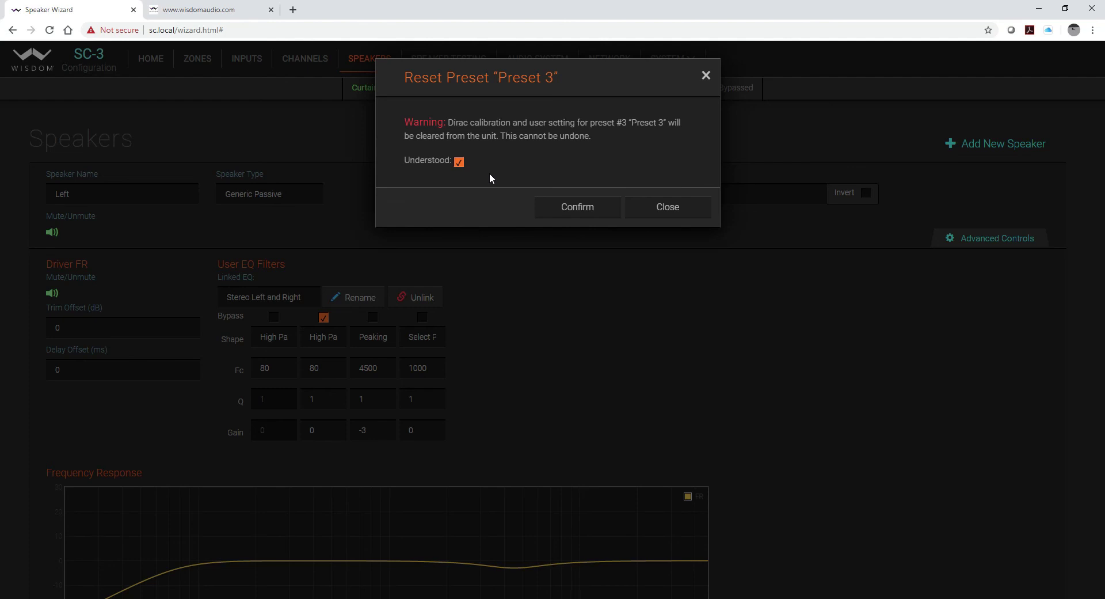
pyautogui.click(576, 207)
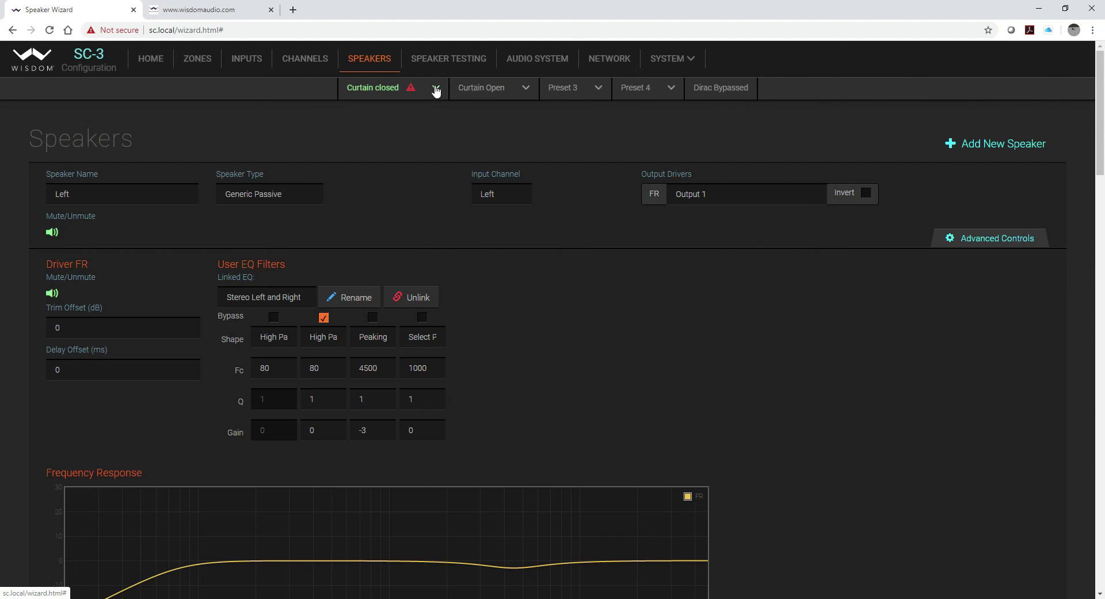
# Reset the "Curtain closed" preset, acknowledging that its Dirac calibration and user settings are cleared.
pyautogui.scroll(-3, 312, 550)
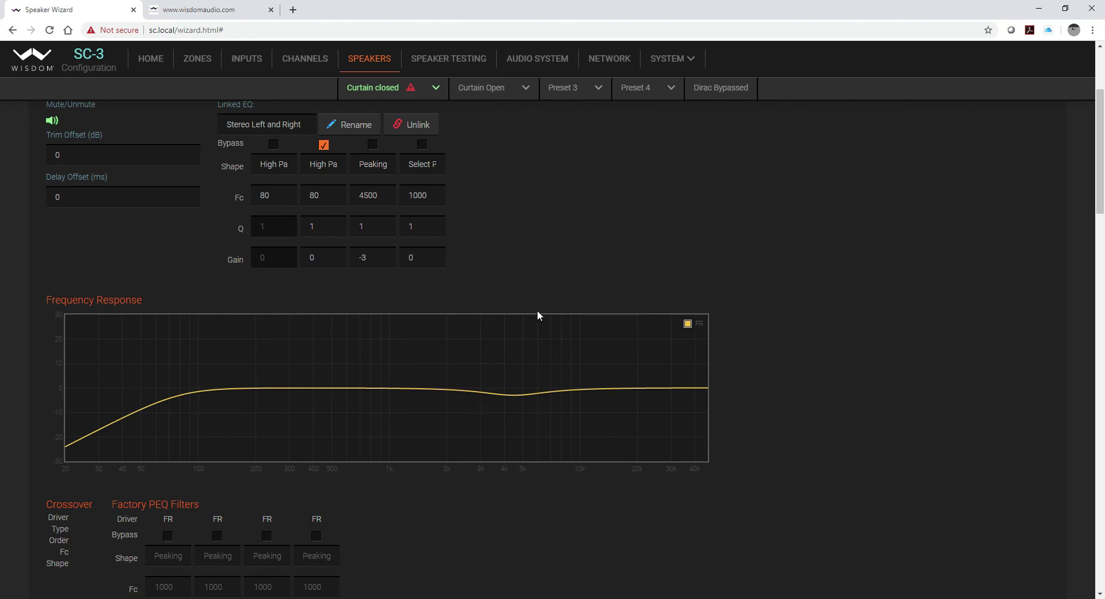
pyautogui.scroll(3, 537, 311)
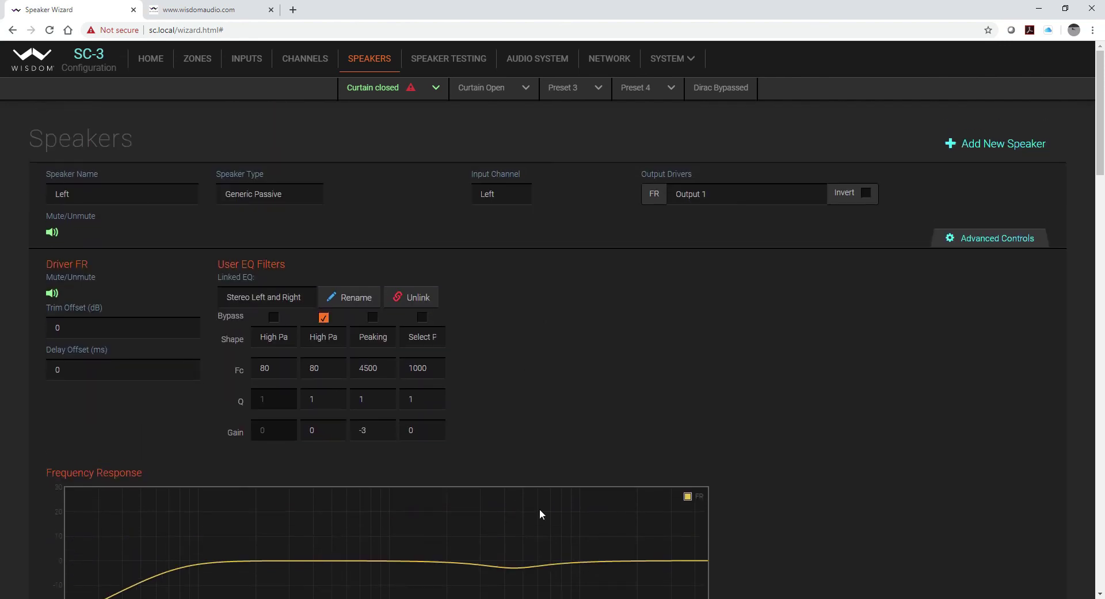
pyautogui.click(436, 87)
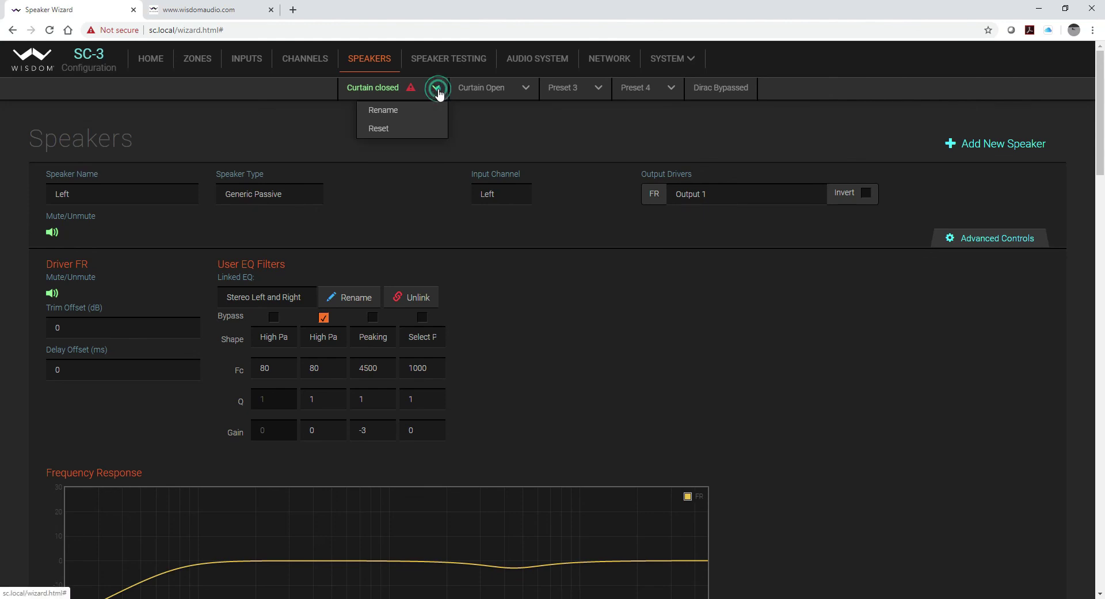
pyautogui.click(395, 131)
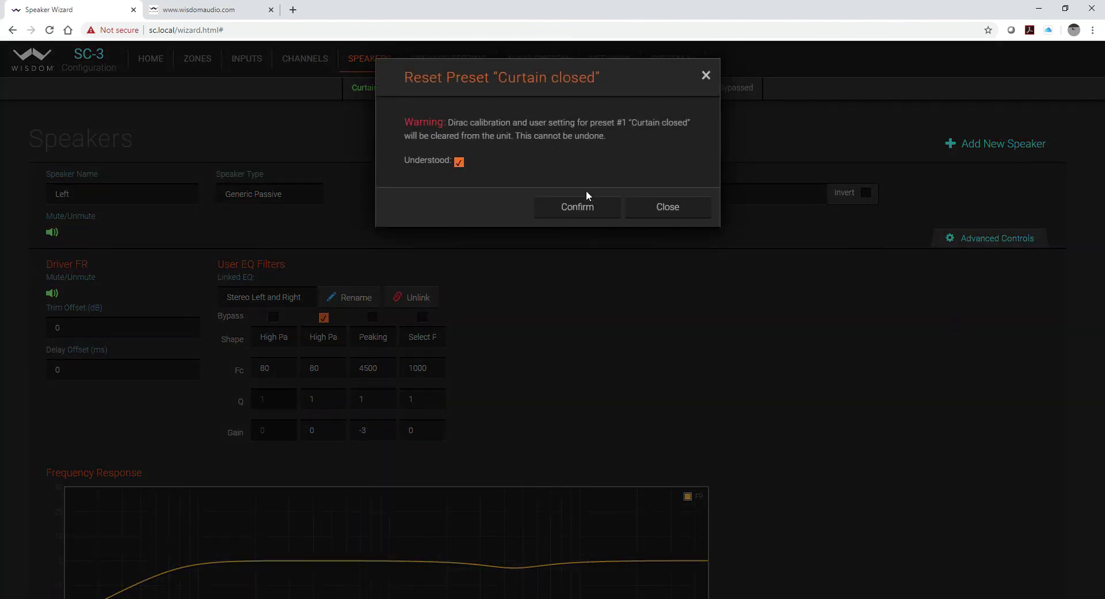
pyautogui.click(581, 206)
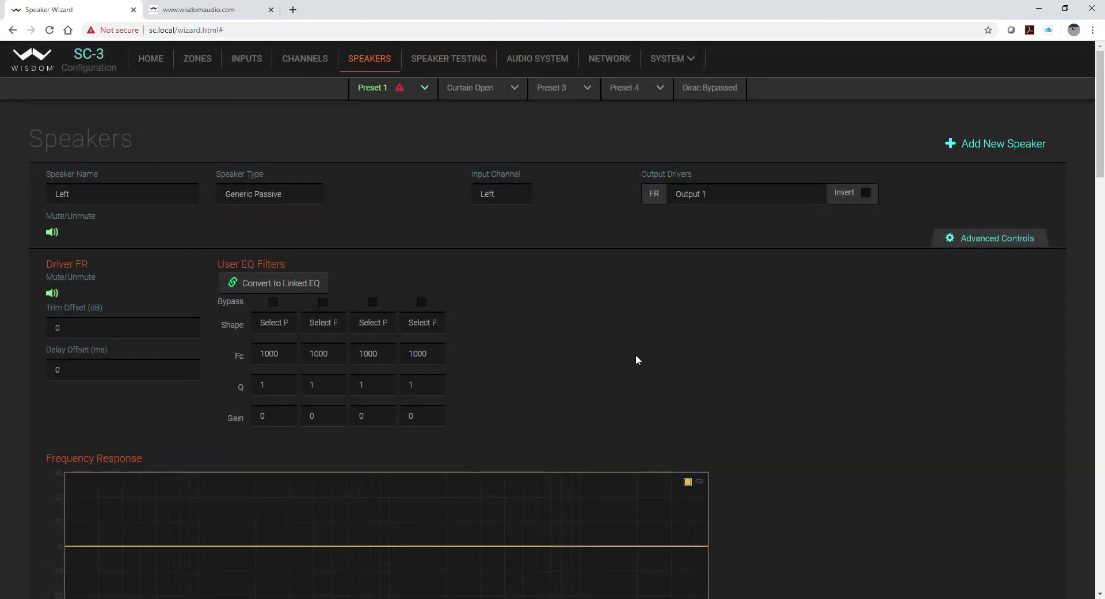
# In Preset 1, convert the Left speaker's user EQ to a linked EQ and assign it "Stereo Left and Right".
pyautogui.scroll(-15, 635, 354)
pyautogui.scroll(-10, 492, 368)
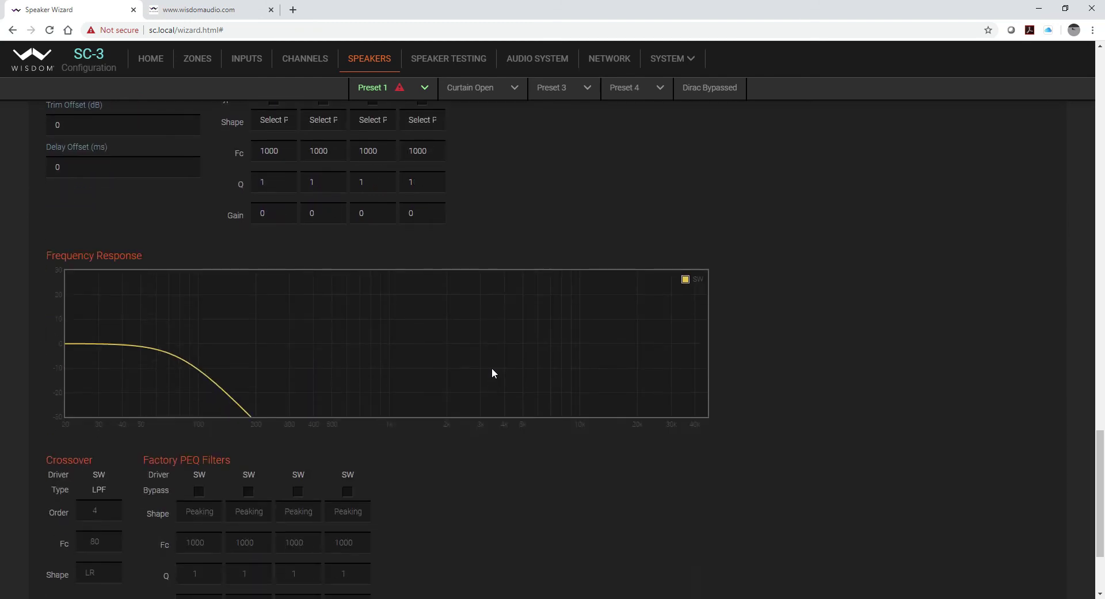
pyautogui.scroll(10, 492, 369)
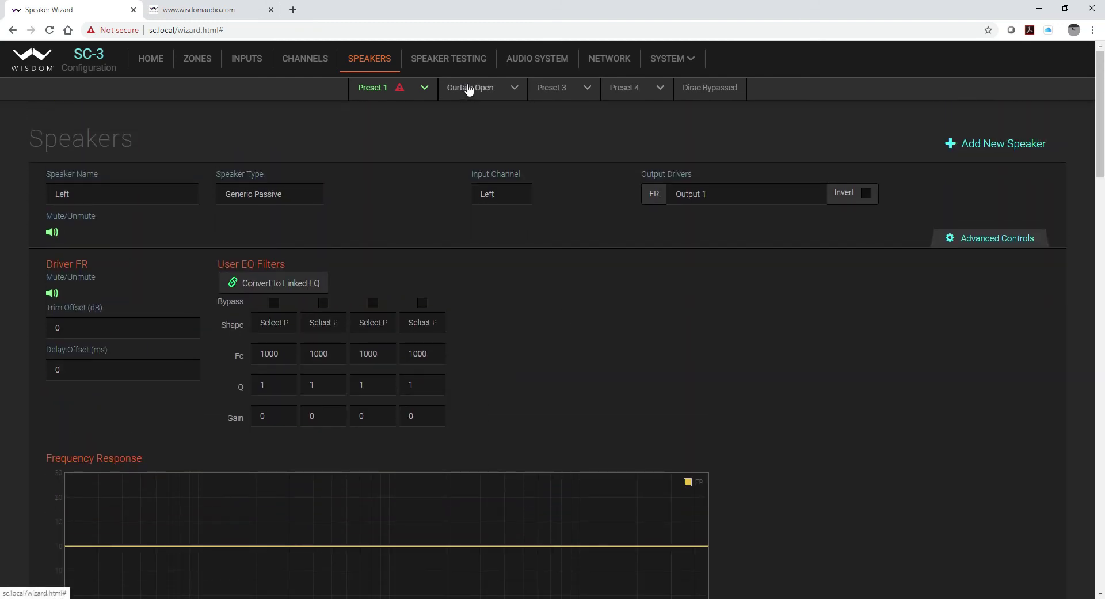
pyautogui.click(308, 282)
pyautogui.click(297, 295)
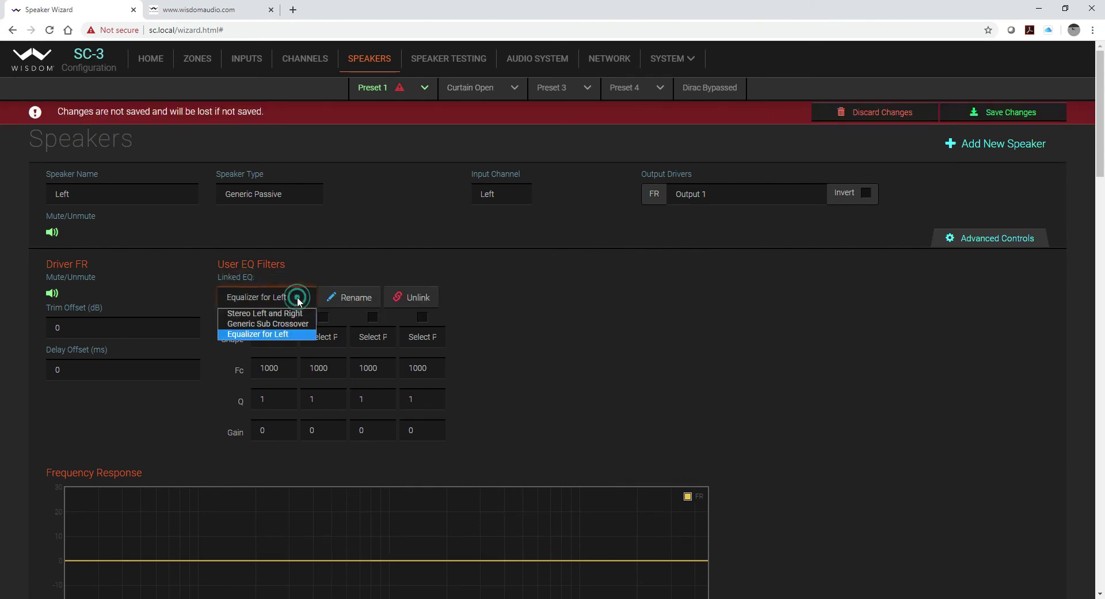
pyautogui.click(290, 312)
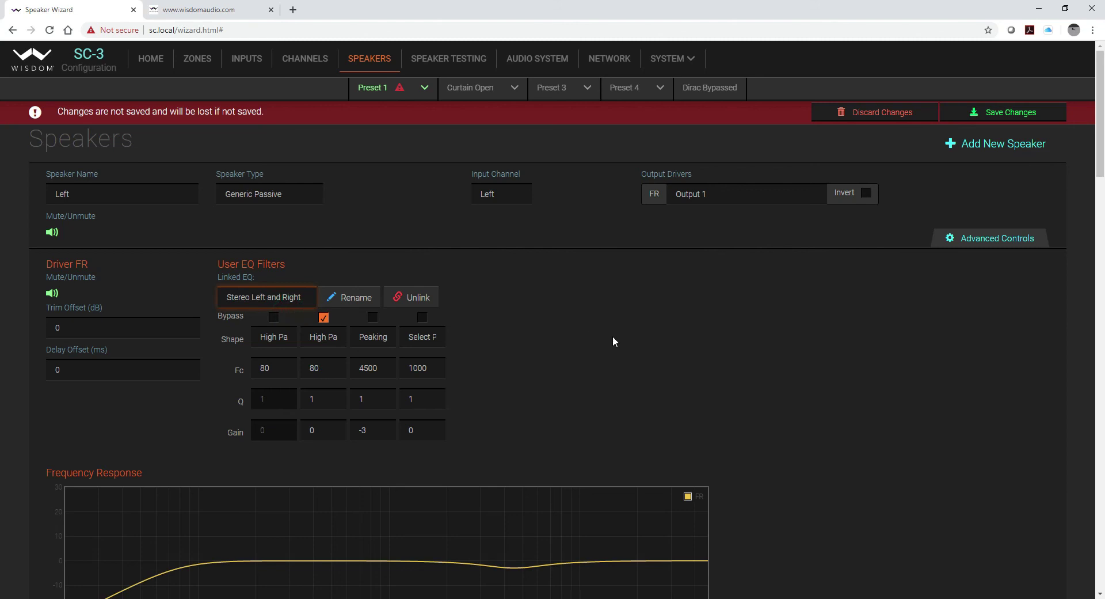
# Convert the Right speaker's user EQ in Preset 1 to a linked EQ and assign it "Stereo Left and Right".
pyautogui.scroll(-10, 612, 336)
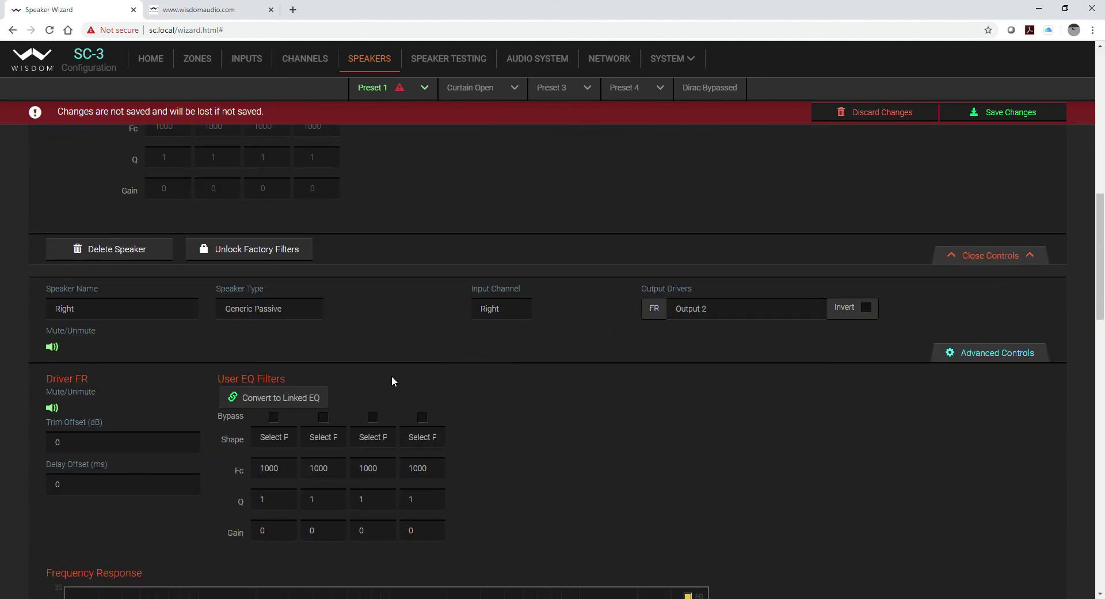
pyautogui.click(317, 399)
pyautogui.click(309, 411)
pyautogui.click(299, 429)
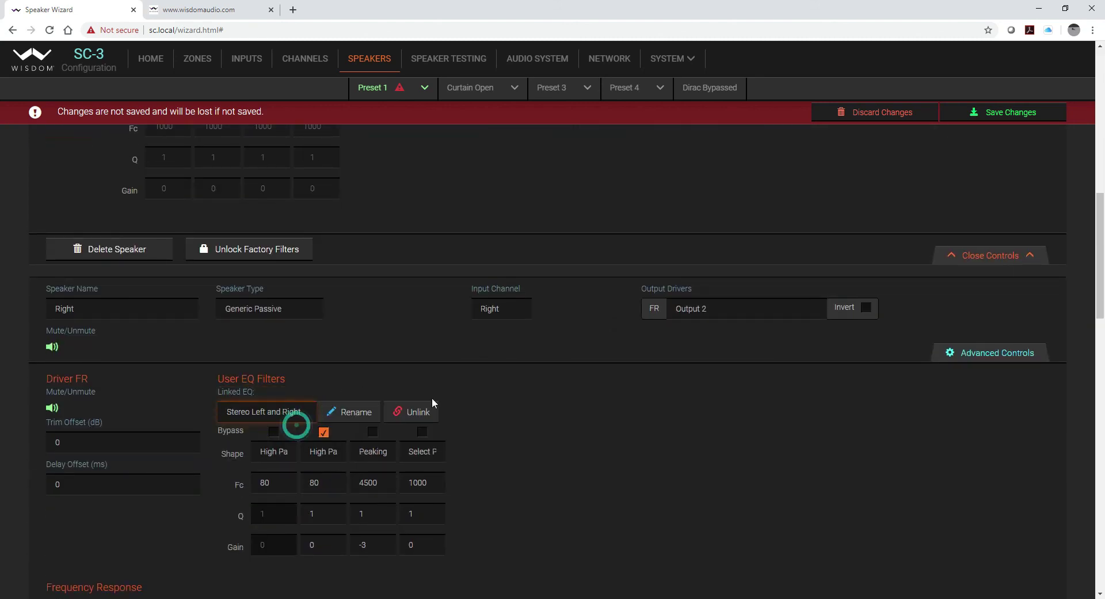
# Link the Subwoofer's user EQ in Preset 1 to the "Generic Sub Crossover" linked EQ and save the changes.
pyautogui.scroll(-12, 433, 398)
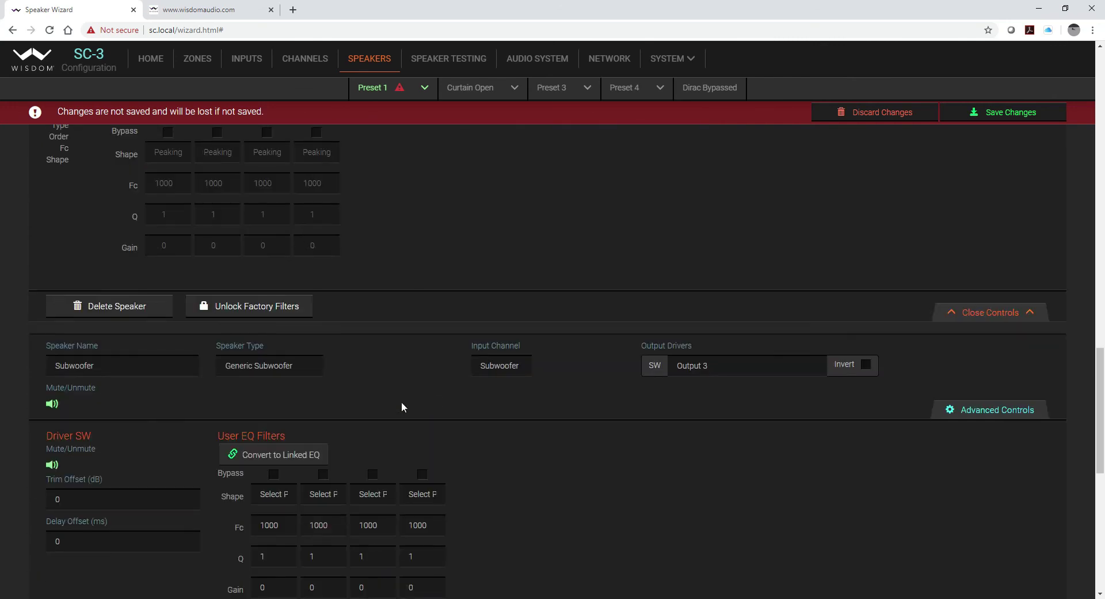
pyautogui.click(294, 366)
pyautogui.click(365, 363)
pyautogui.scroll(-2, 366, 364)
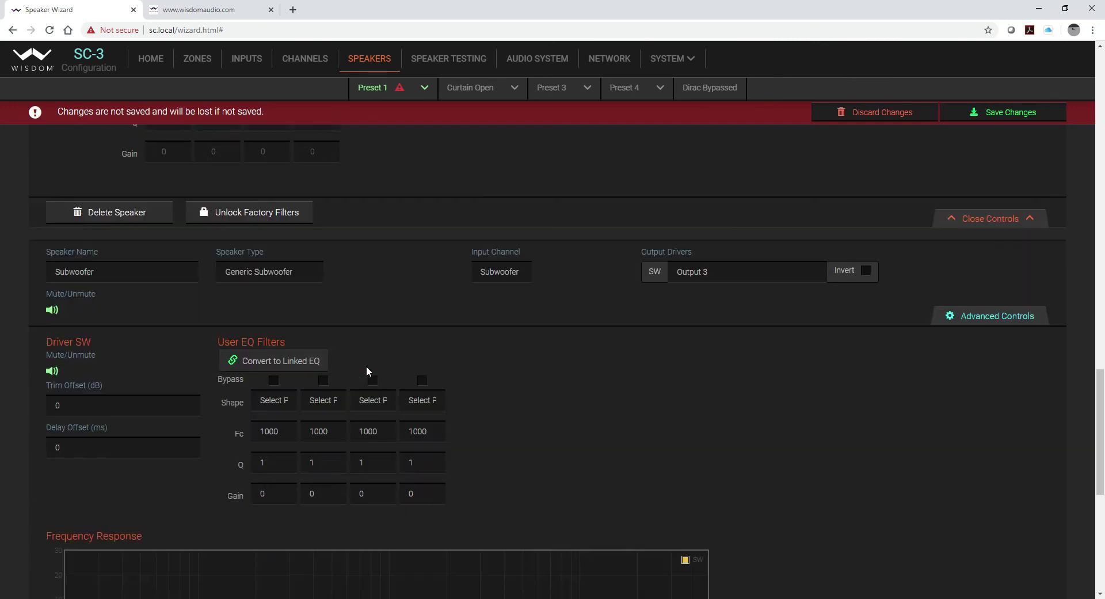
pyautogui.click(308, 337)
pyautogui.click(297, 353)
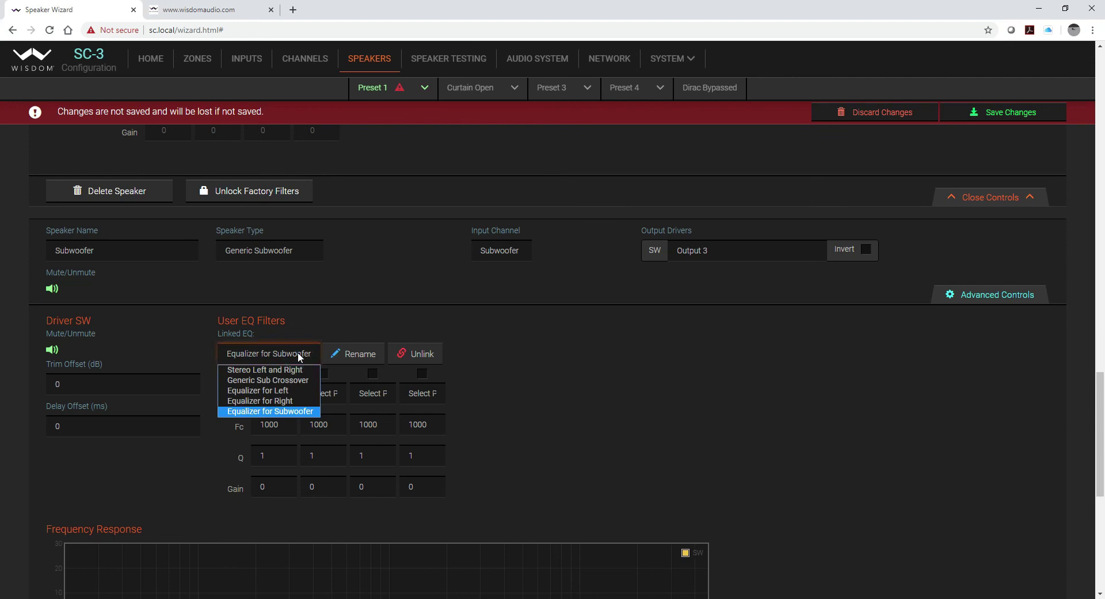
pyautogui.click(276, 378)
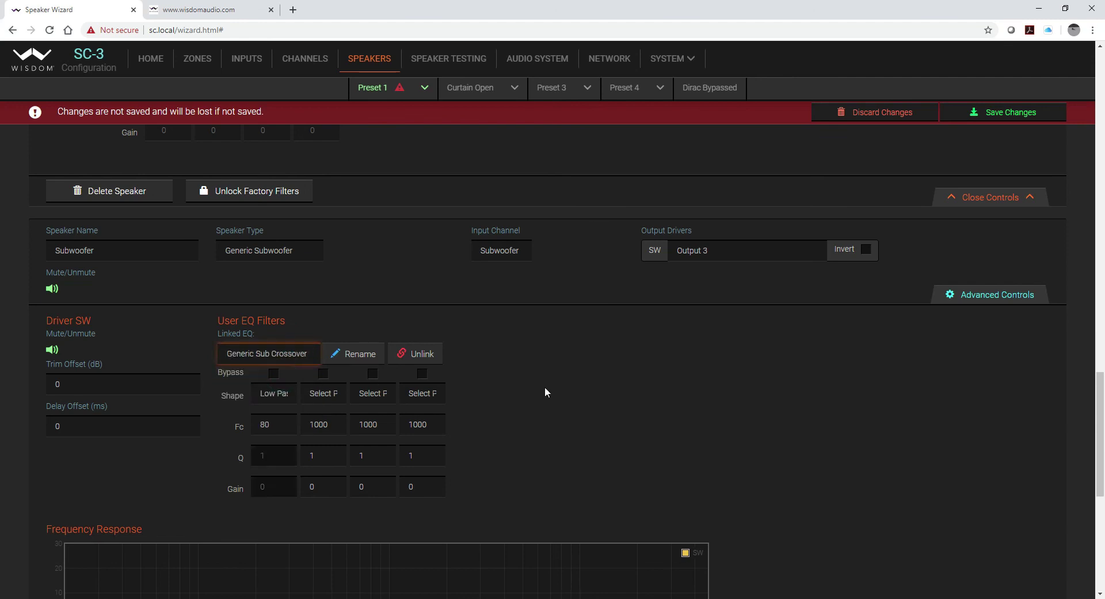
pyautogui.click(1030, 112)
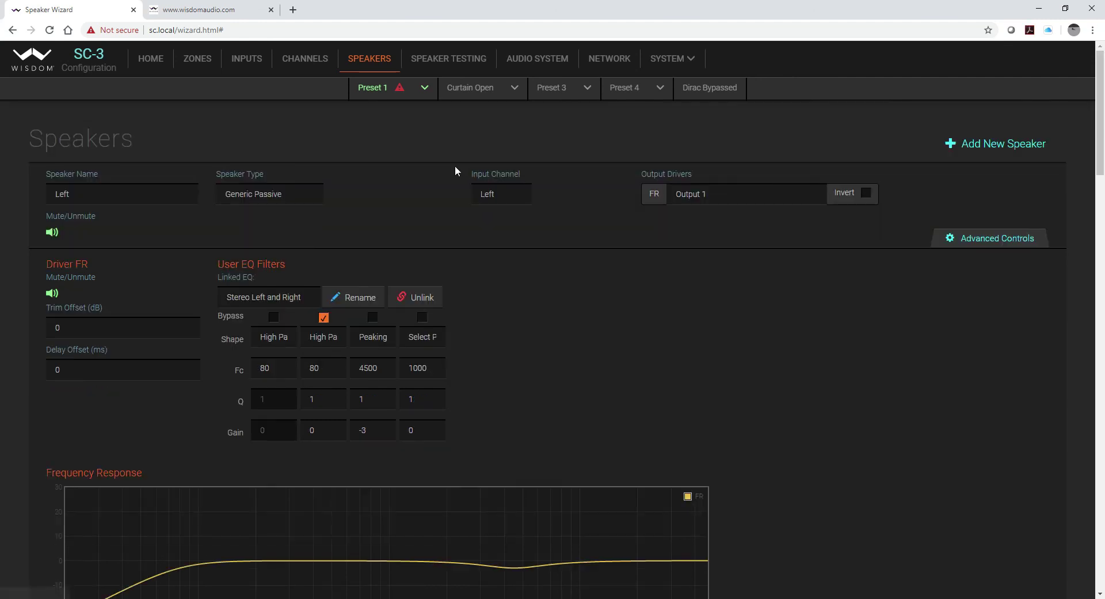
pyautogui.click(426, 88)
pyautogui.click(395, 112)
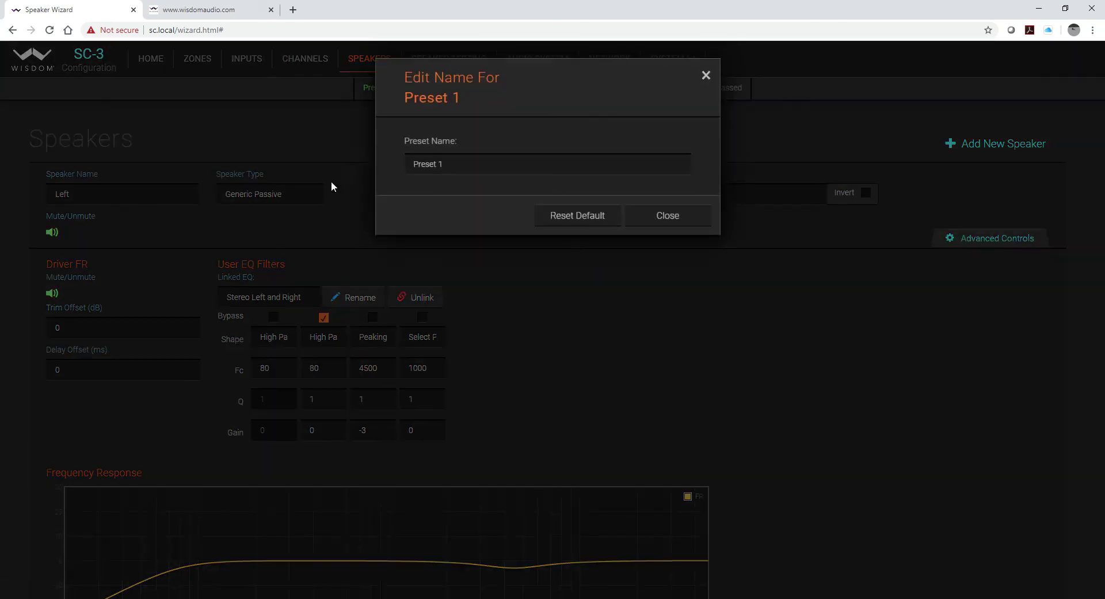
pyautogui.moveTo(453, 168); pyautogui.dragTo(354, 175)
pyautogui.click(353, 175)
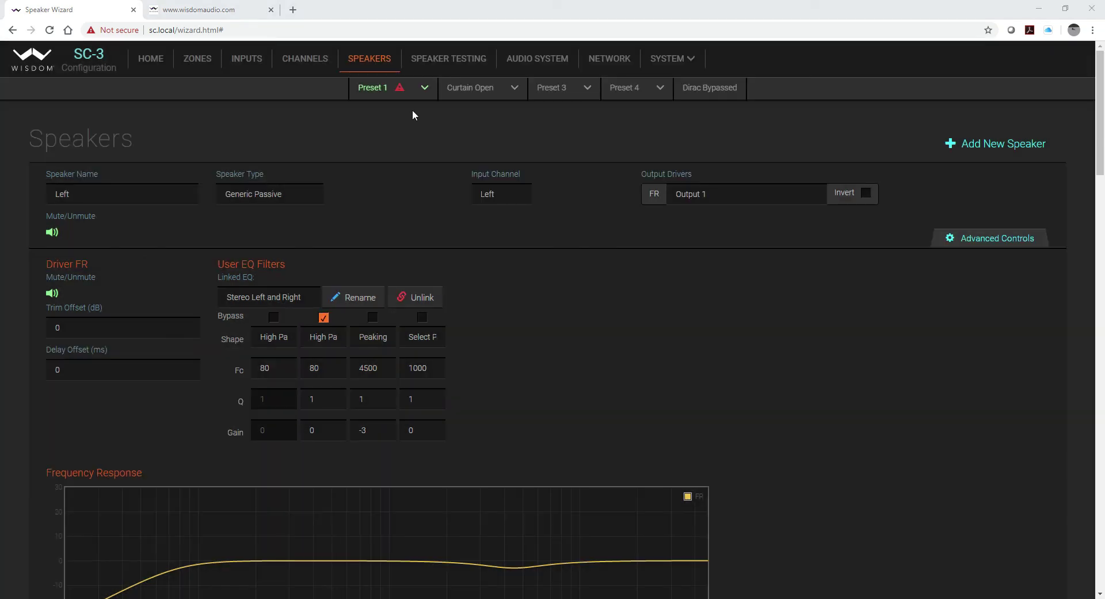
# Rename Preset 1 as "Curtain Closed".
pyautogui.click(425, 89)
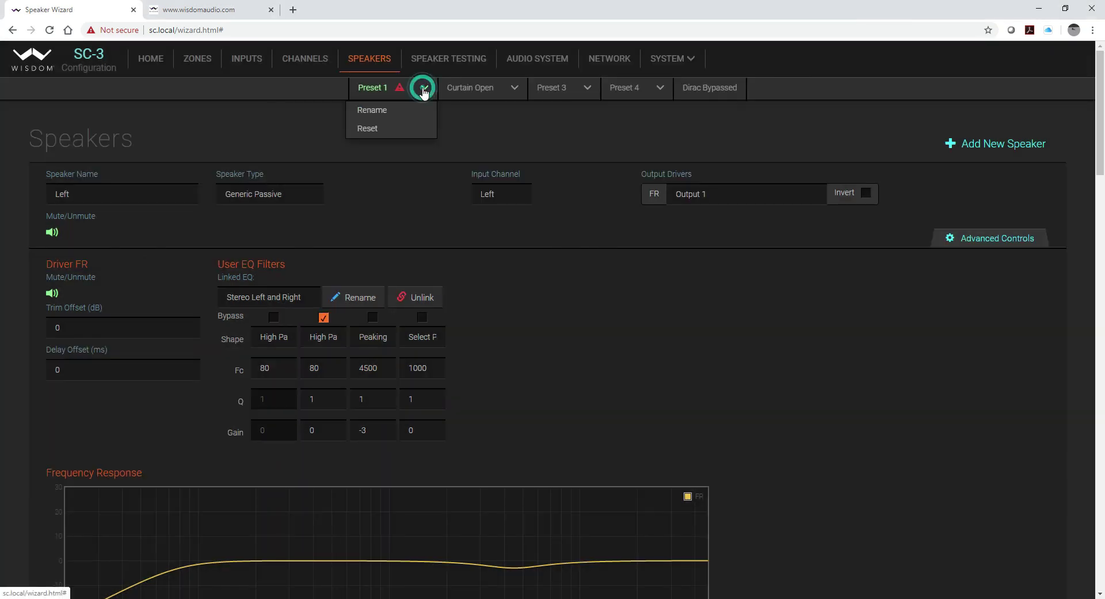
pyautogui.click(395, 109)
pyautogui.moveTo(462, 163); pyautogui.dragTo(382, 166)
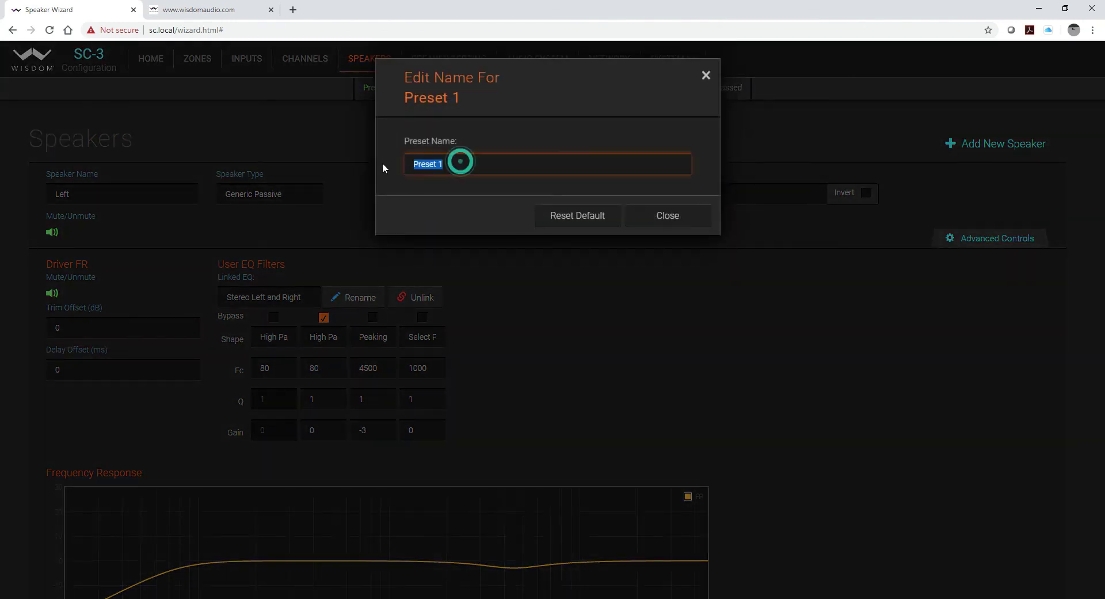
pyautogui.press('BackSpace')
pyautogui.write('Curta')
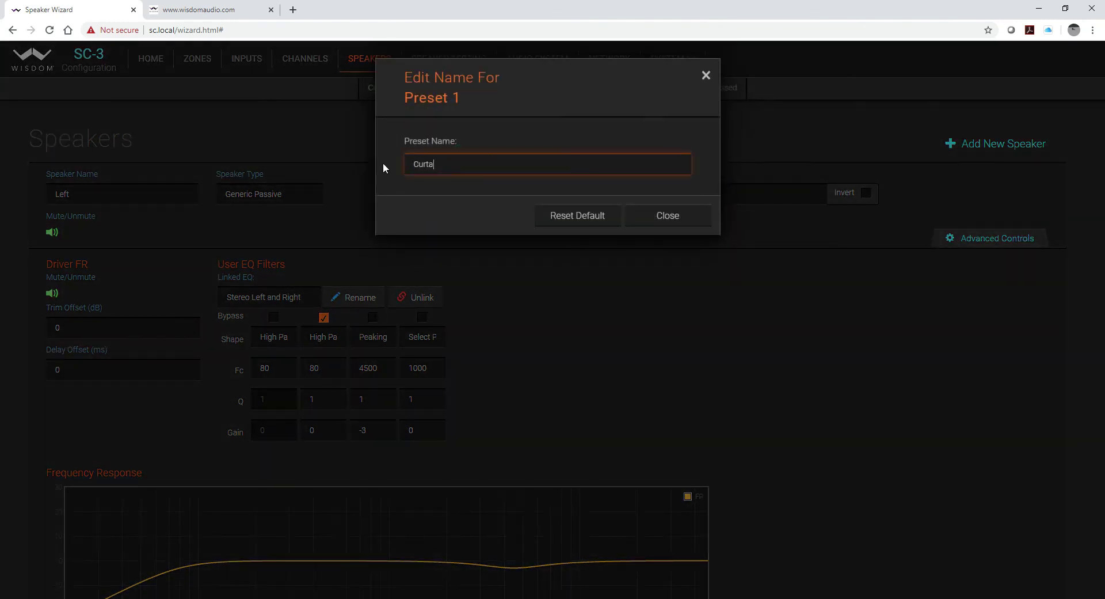
pyautogui.write('in closed')
pyautogui.press('Left')
pyautogui.press('Left')
pyautogui.press('Left')
pyautogui.press('Left')
pyautogui.press('Left')
pyautogui.press('BackSpace')
pyautogui.write('C')
pyautogui.click(653, 224)
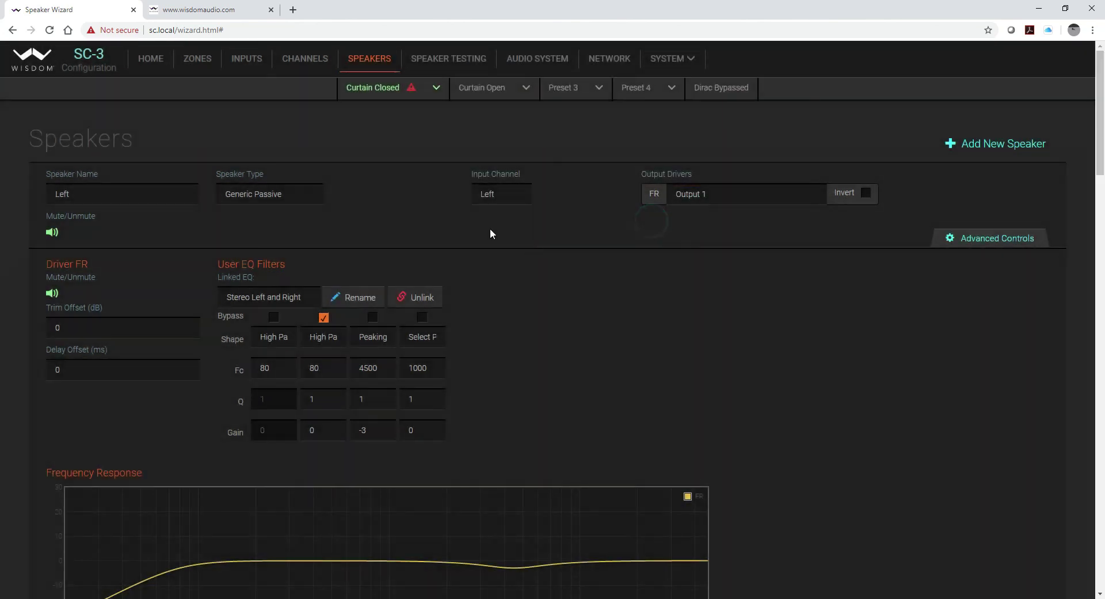